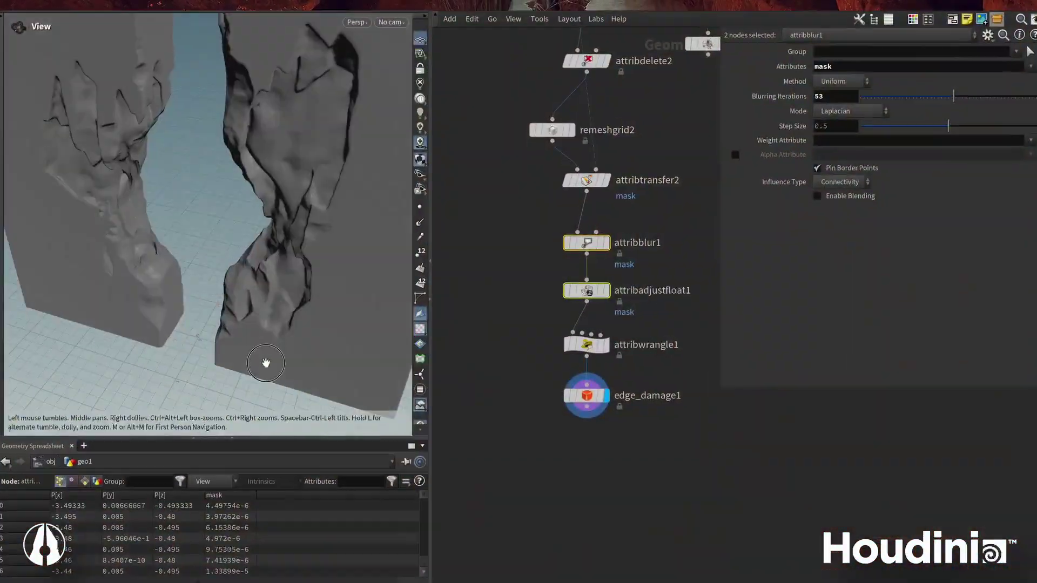
{"action": "left_click_drag", "start_coordinate": [265, 362], "coordinate": [280, 324]}
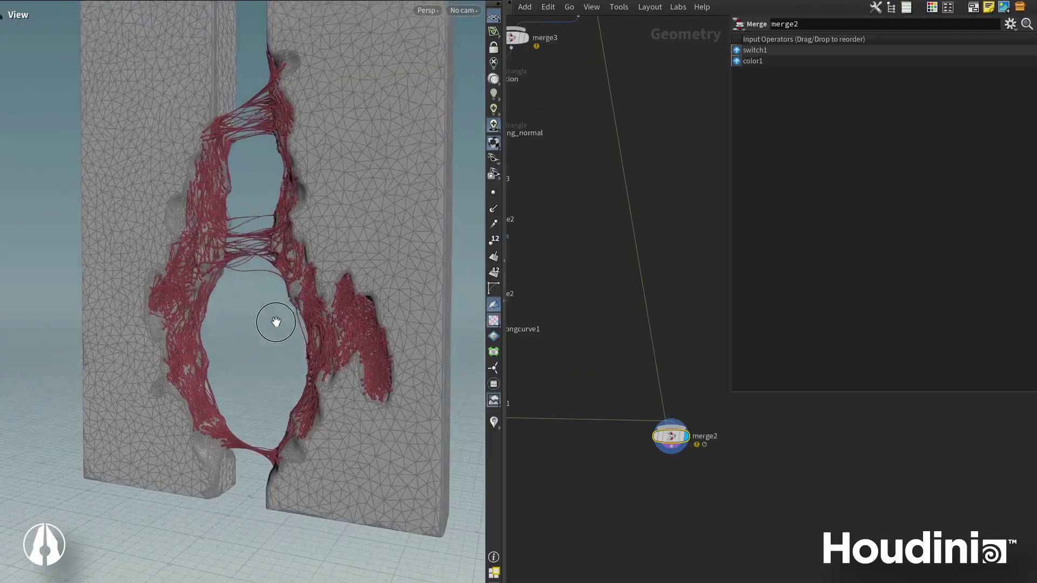
{"action": "left_click_drag", "start_coordinate": [273, 321], "coordinate": [312, 331]}
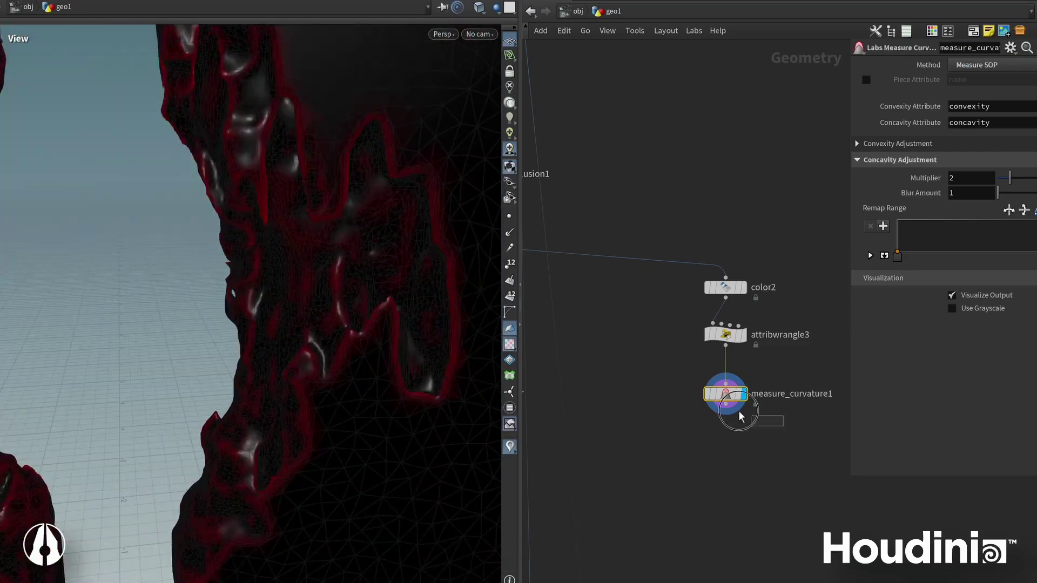
- Add an Attribute Wrangle node below measure_curvature1 in the geometry network
{"action": "key", "text": "Tab"}
{"action": "type", "text": "attribwrangle"}
{"action": "key", "text": "Return"}
{"action": "left_click", "coordinate": [900, 173]}
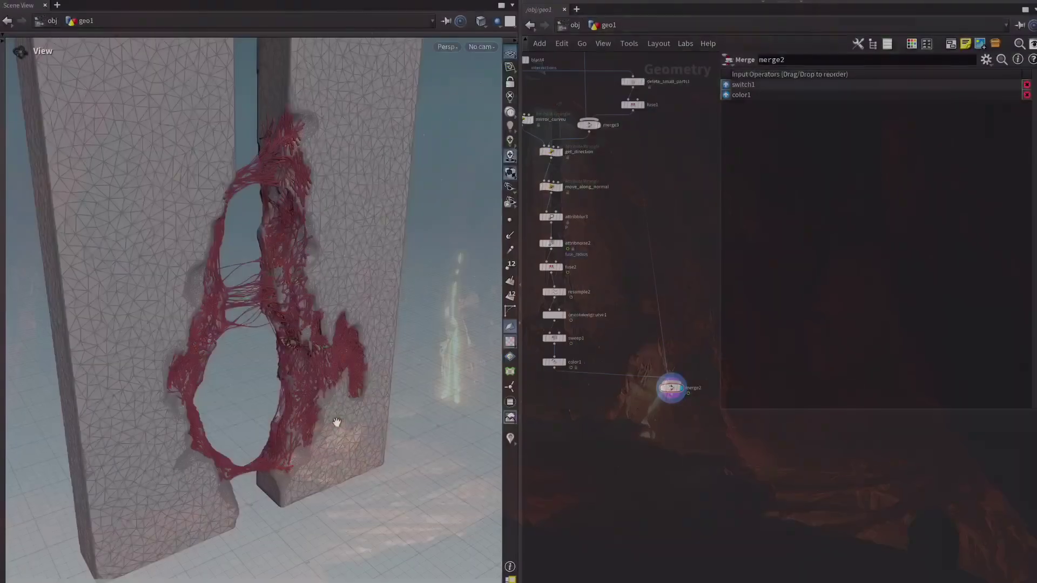
- Examine the red fiber strands stretched between the two damaged slabs in the merge2 output, up close and from several angles
{"action": "left_click_drag", "start_coordinate": [335, 423], "coordinate": [303, 428]}
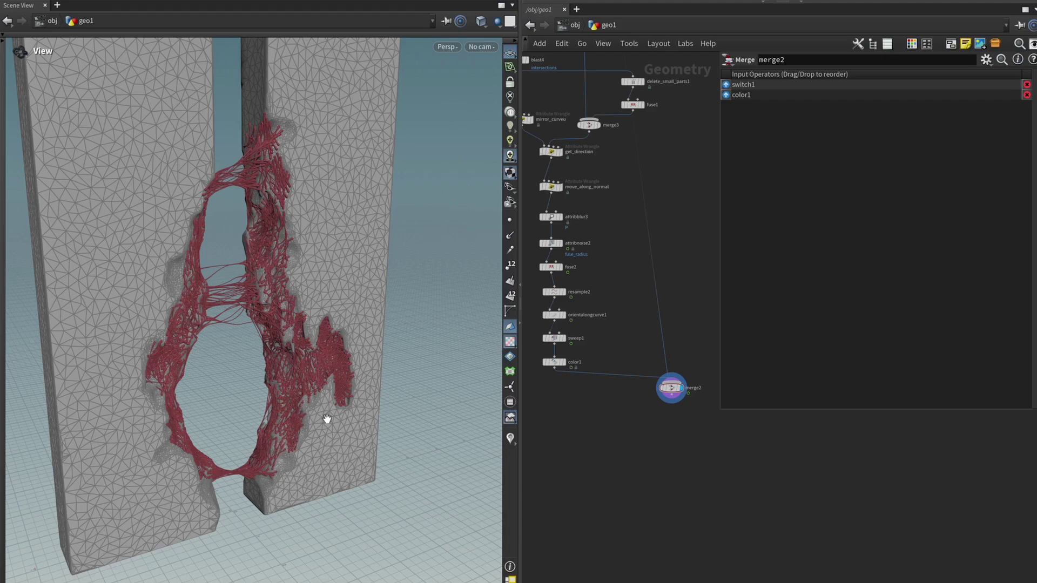
{"action": "left_click_drag", "start_coordinate": [333, 415], "coordinate": [293, 418]}
{"action": "right_click_drag", "start_coordinate": [293, 418], "coordinate": [355, 410]}
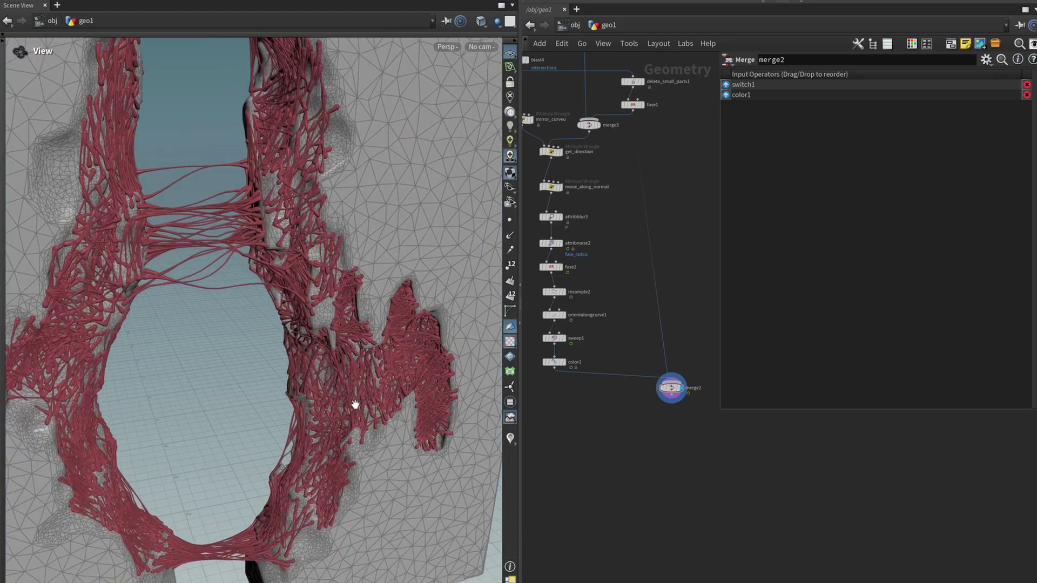
{"action": "mouse_move", "coordinate": [361, 398]}
{"action": "left_mouse_down"}
{"action": "mouse_move", "coordinate": [336, 378]}
{"action": "mouse_move", "coordinate": [350, 388]}
{"action": "left_mouse_up"}
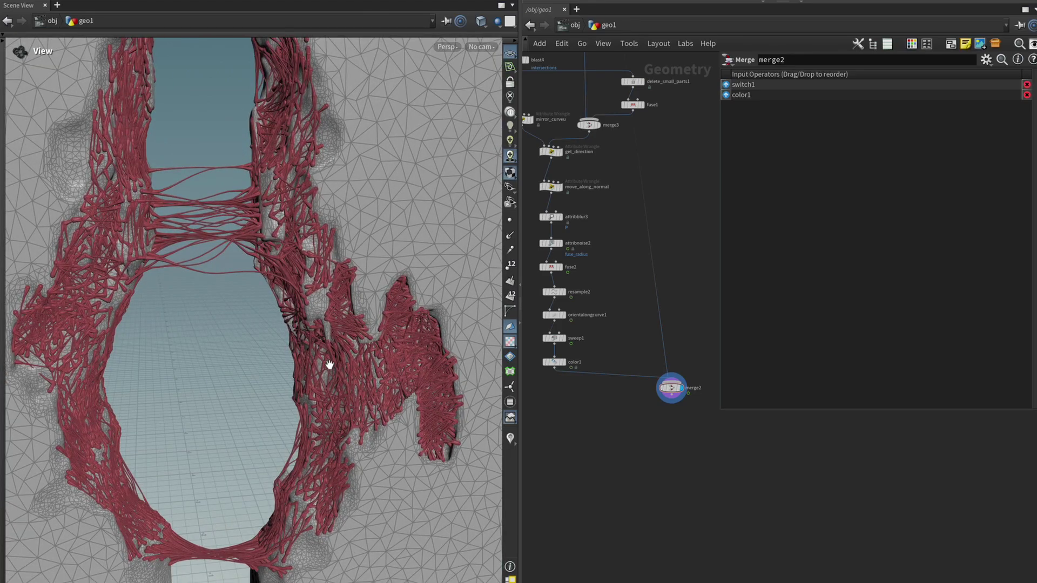
{"action": "scroll", "coordinate": [329, 365], "scroll_direction": "down", "scroll_amount": 10}
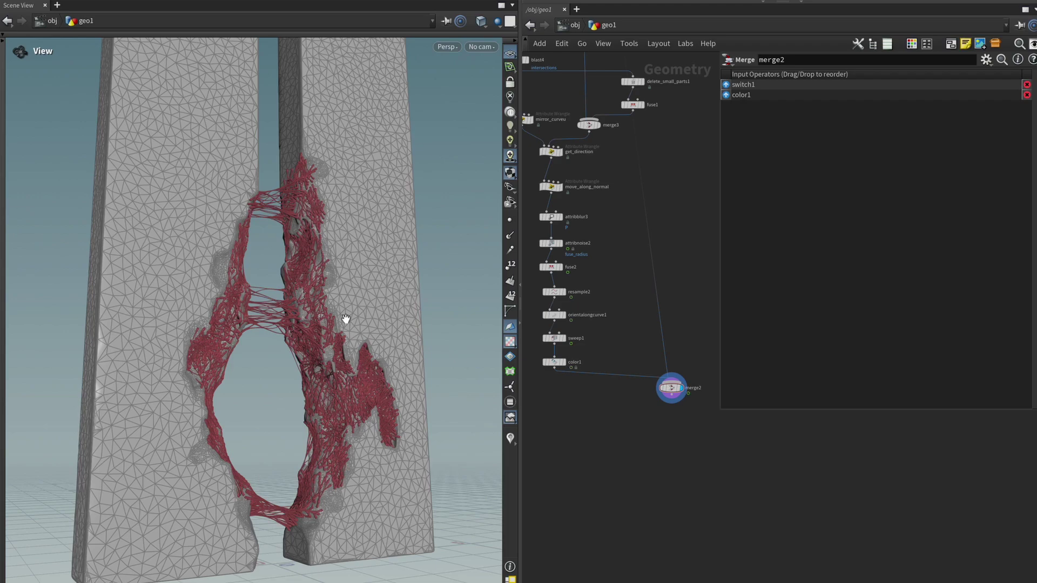
{"action": "left_click_drag", "start_coordinate": [345, 318], "coordinate": [278, 372]}
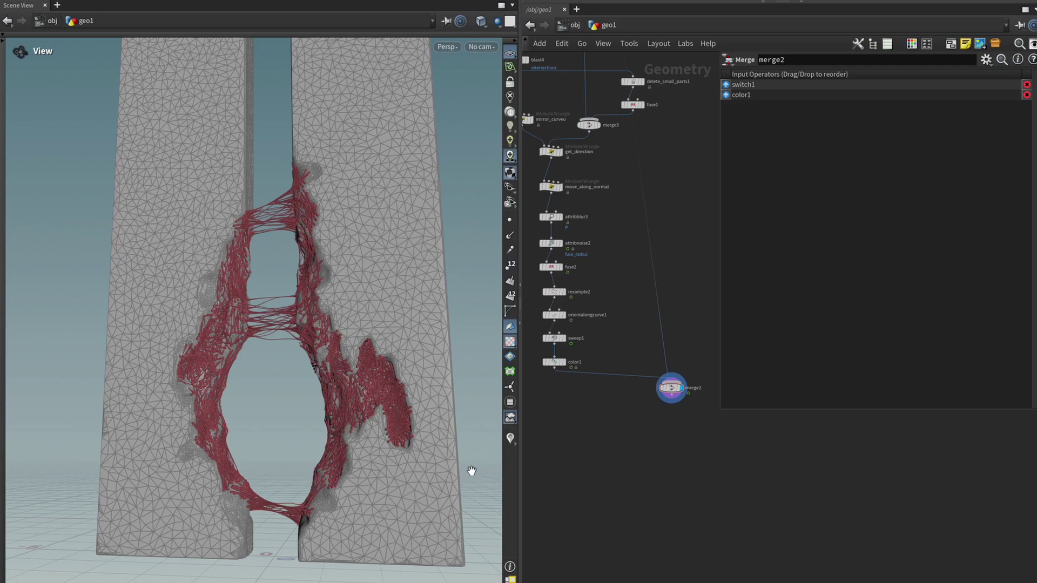
{"action": "left_click_drag", "start_coordinate": [167, 234], "coordinate": [306, 531]}
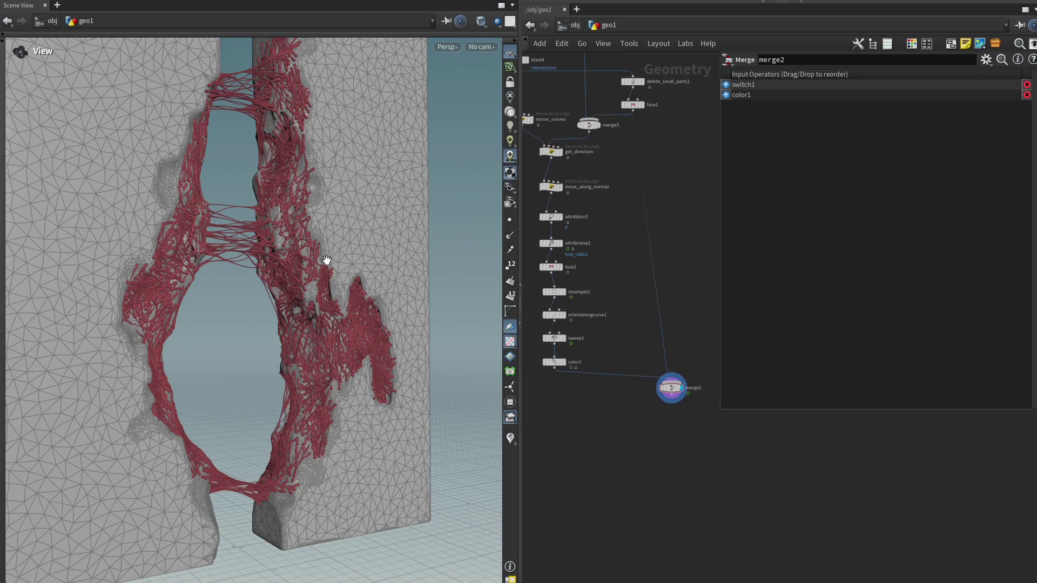
{"action": "left_click_drag", "start_coordinate": [327, 260], "coordinate": [351, 384]}
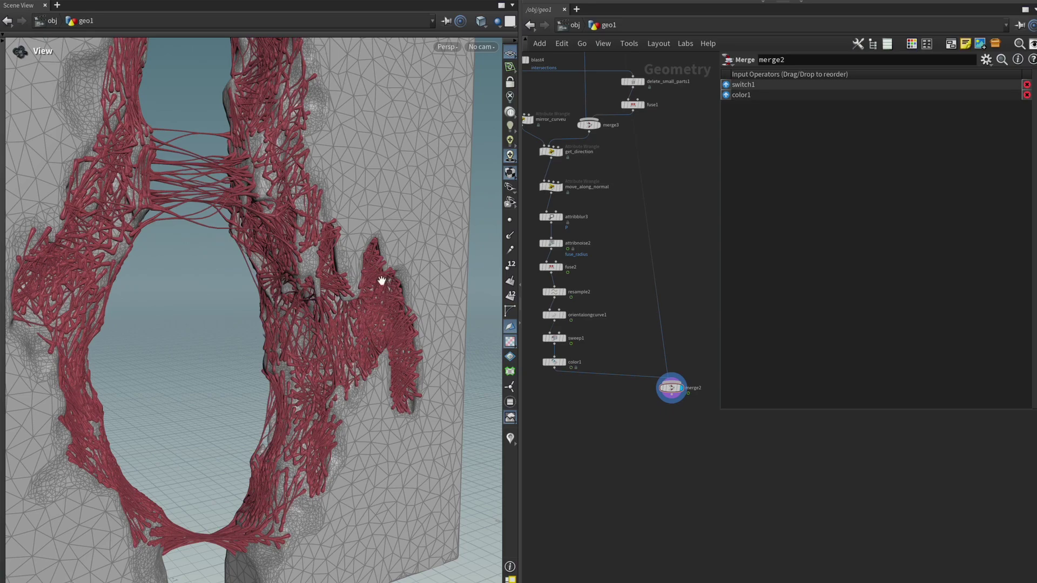
{"action": "left_click_drag", "start_coordinate": [268, 199], "coordinate": [342, 332]}
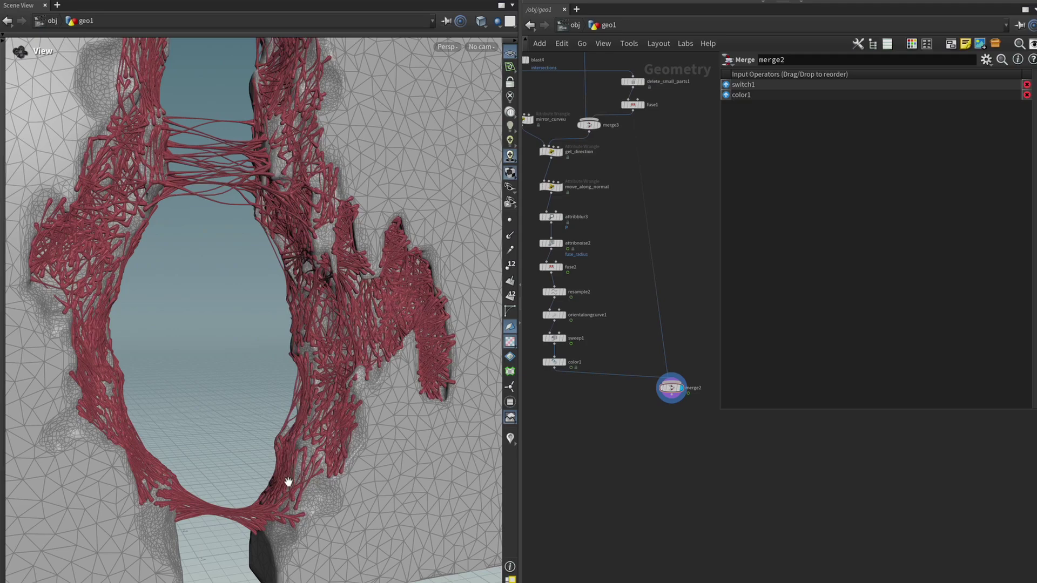
{"action": "scroll", "coordinate": [363, 340], "scroll_direction": "down", "scroll_amount": 8}
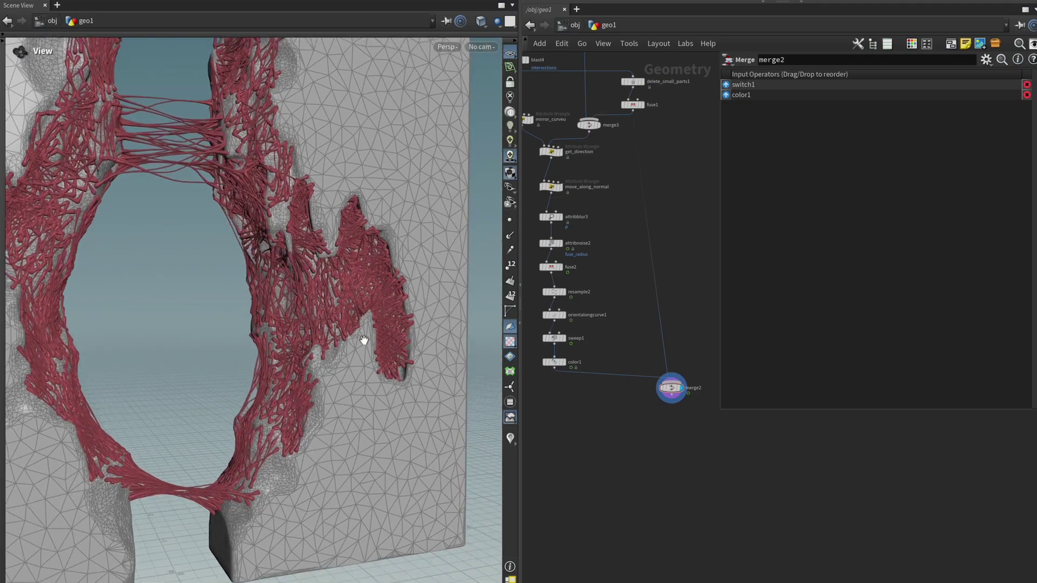
{"action": "left_click_drag", "start_coordinate": [285, 408], "coordinate": [238, 426]}
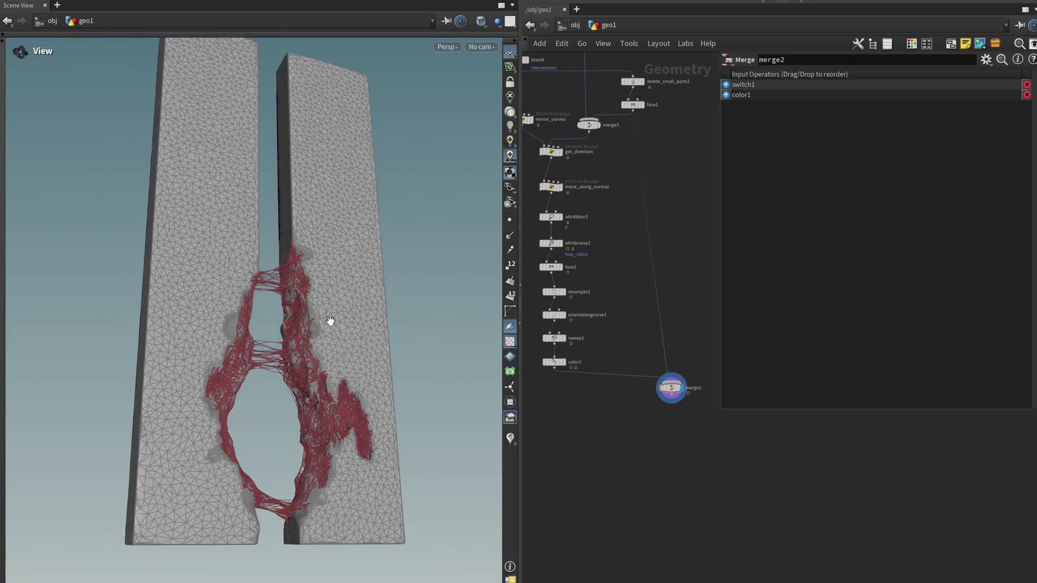
{"action": "left_click_drag", "start_coordinate": [358, 320], "coordinate": [350, 327]}
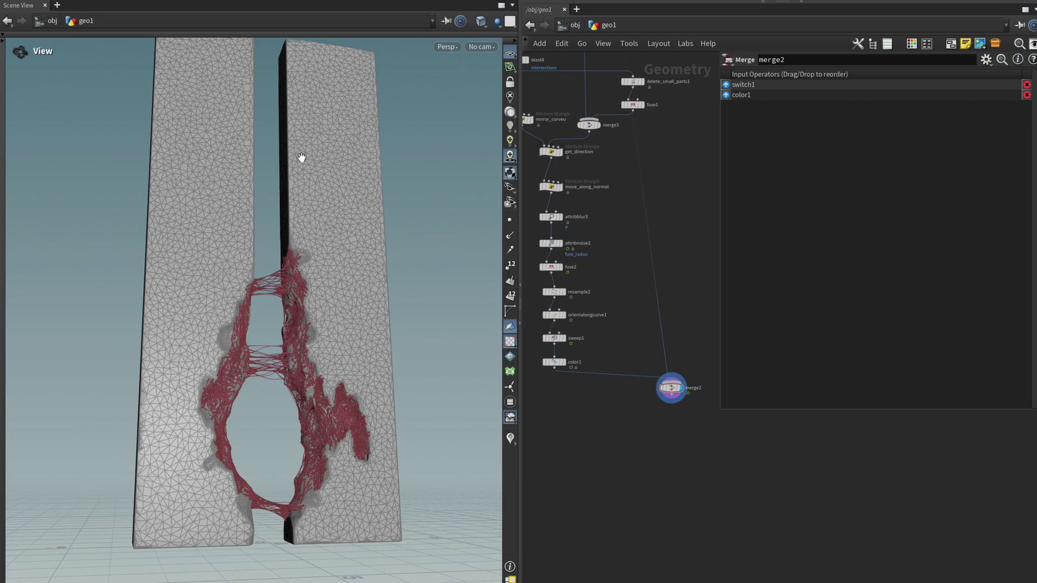
{"action": "left_click_drag", "start_coordinate": [301, 157], "coordinate": [429, 379]}
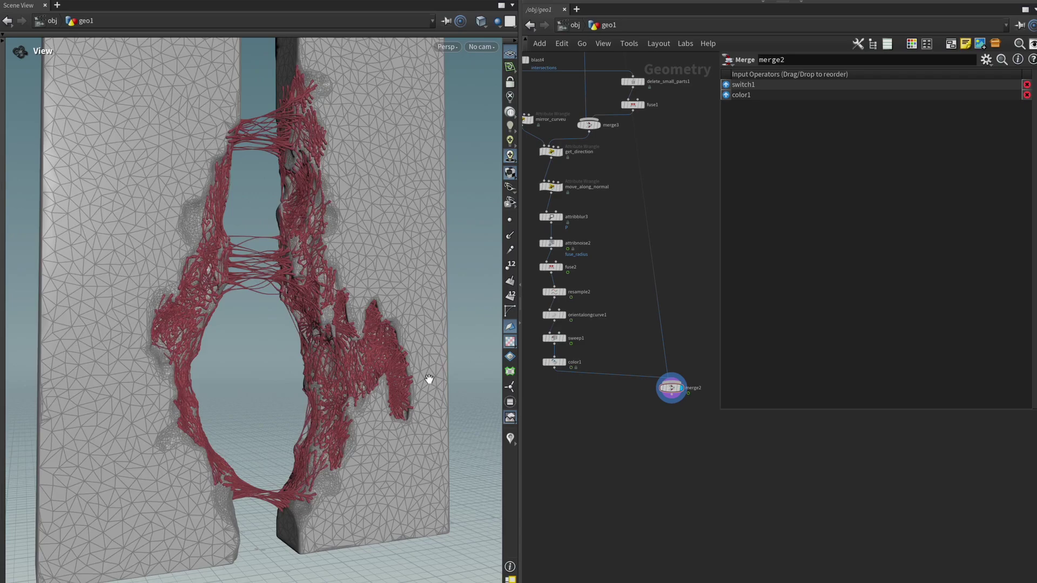
{"action": "left_click_drag", "start_coordinate": [428, 379], "coordinate": [361, 396]}
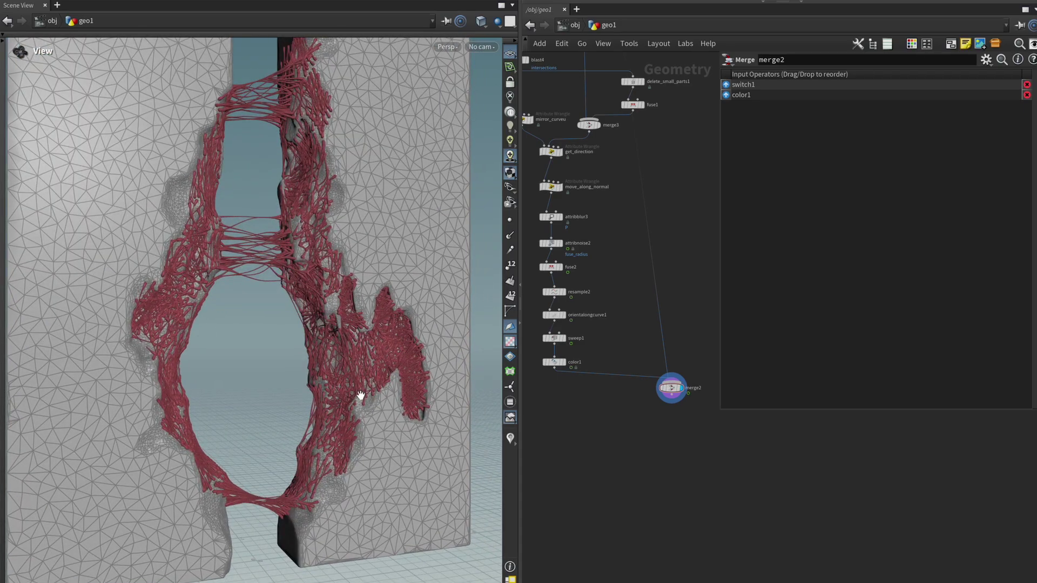
{"action": "mouse_move", "coordinate": [361, 396]}
{"action": "left_mouse_down"}
{"action": "mouse_move", "coordinate": [329, 401]}
{"action": "mouse_move", "coordinate": [354, 390]}
{"action": "left_mouse_up"}
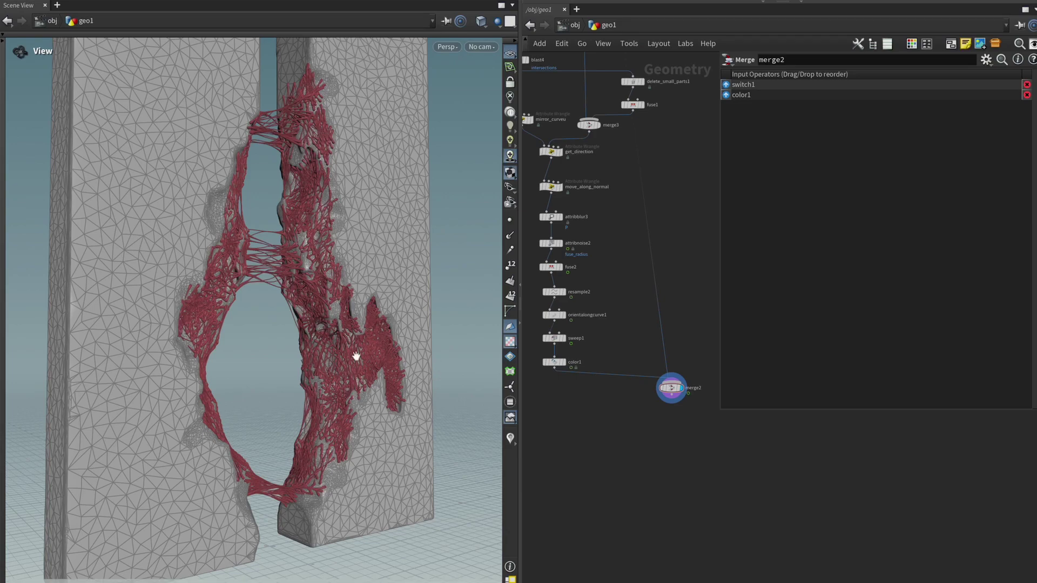
{"action": "scroll", "coordinate": [357, 465], "scroll_direction": "down", "scroll_amount": 5}
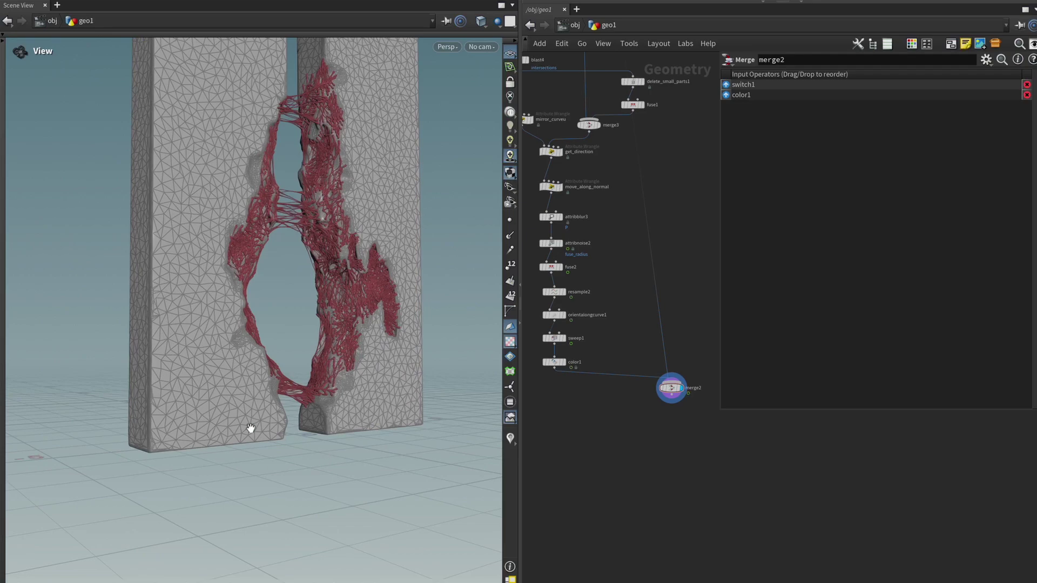
{"action": "left_click_drag", "start_coordinate": [309, 428], "coordinate": [331, 480]}
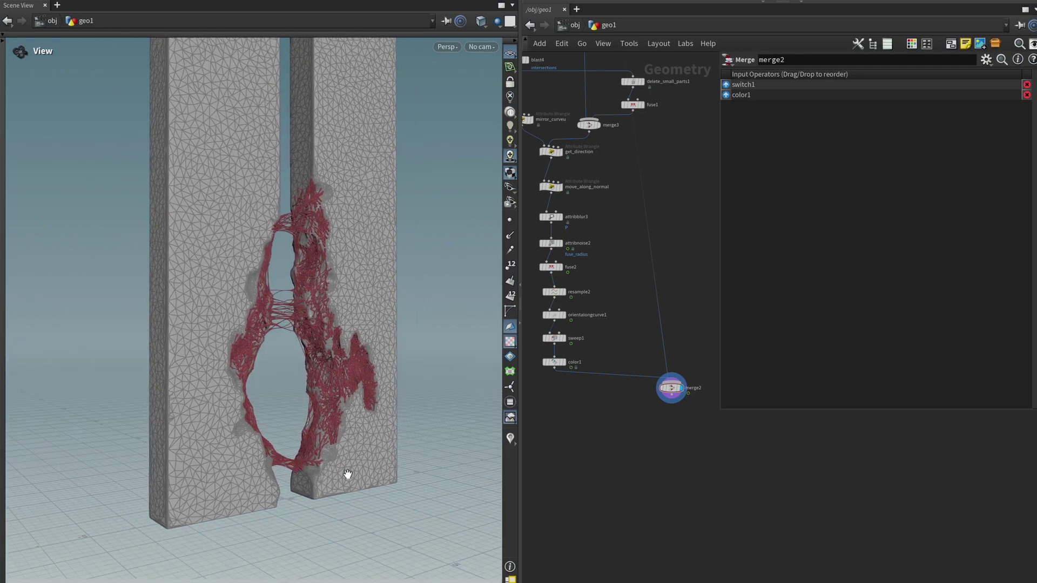
{"action": "right_click_drag", "start_coordinate": [347, 474], "coordinate": [383, 439]}
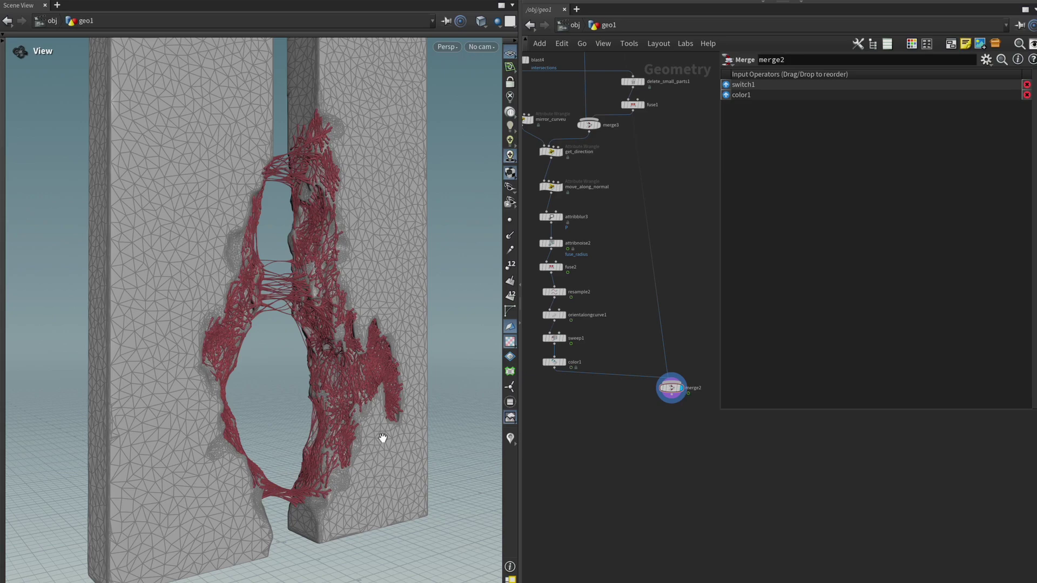
{"action": "scroll", "coordinate": [382, 438], "scroll_direction": "up", "scroll_amount": 5}
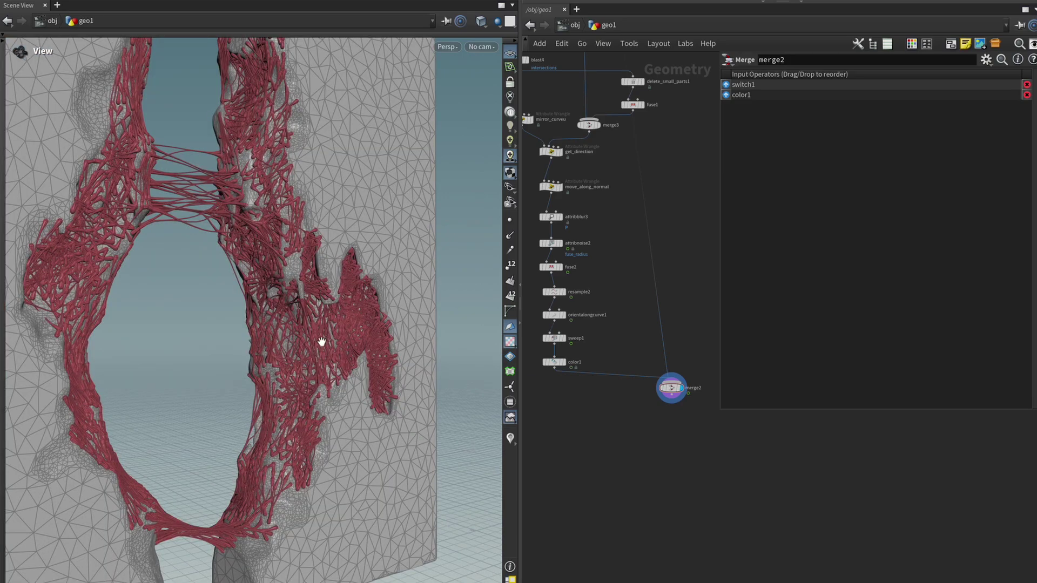
{"action": "left_click_drag", "start_coordinate": [321, 342], "coordinate": [285, 556]}
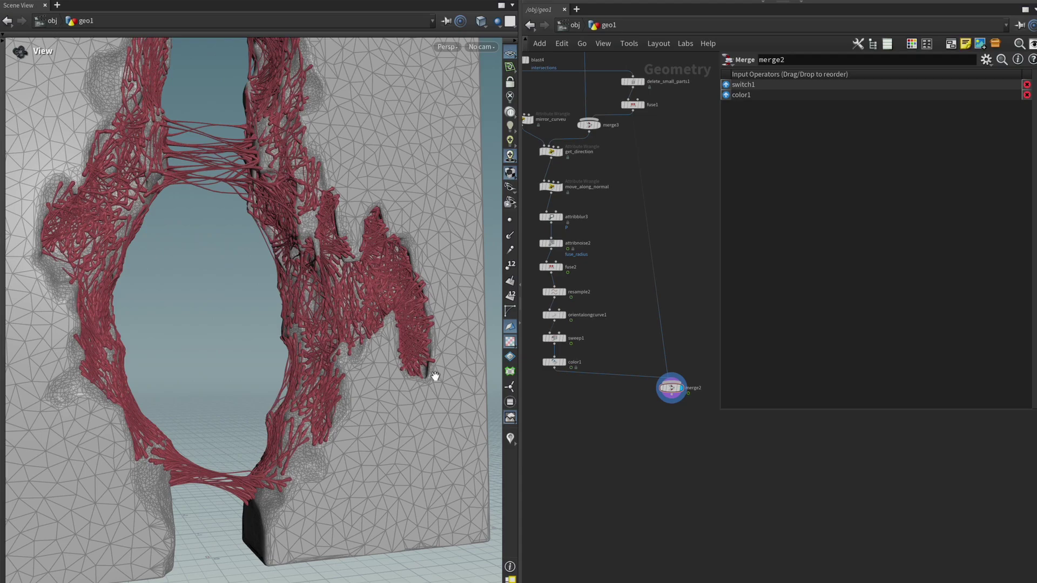
{"action": "left_click_drag", "start_coordinate": [339, 245], "coordinate": [108, 493]}
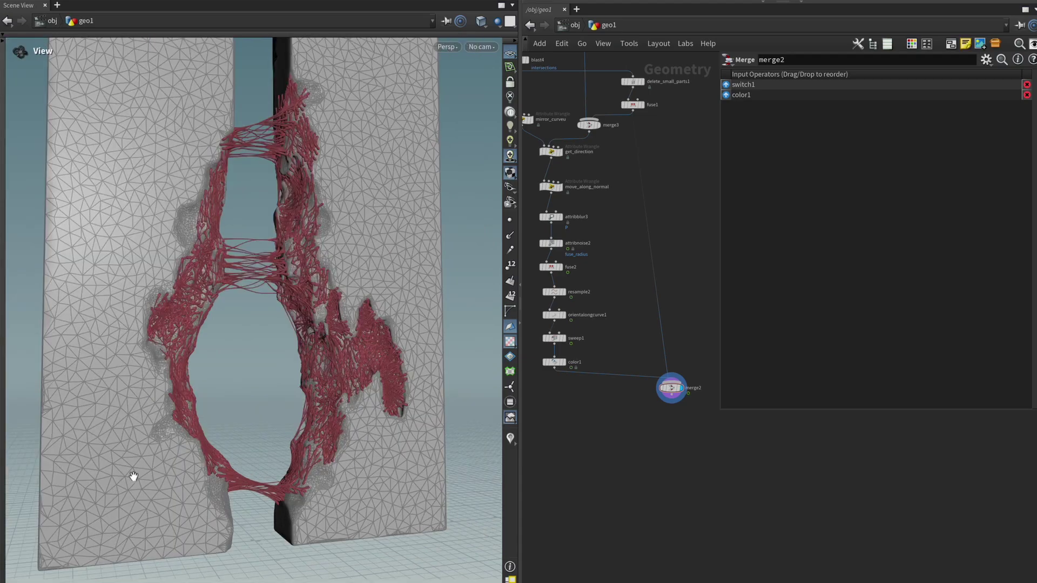
{"action": "left_click_drag", "start_coordinate": [405, 127], "coordinate": [234, 347]}
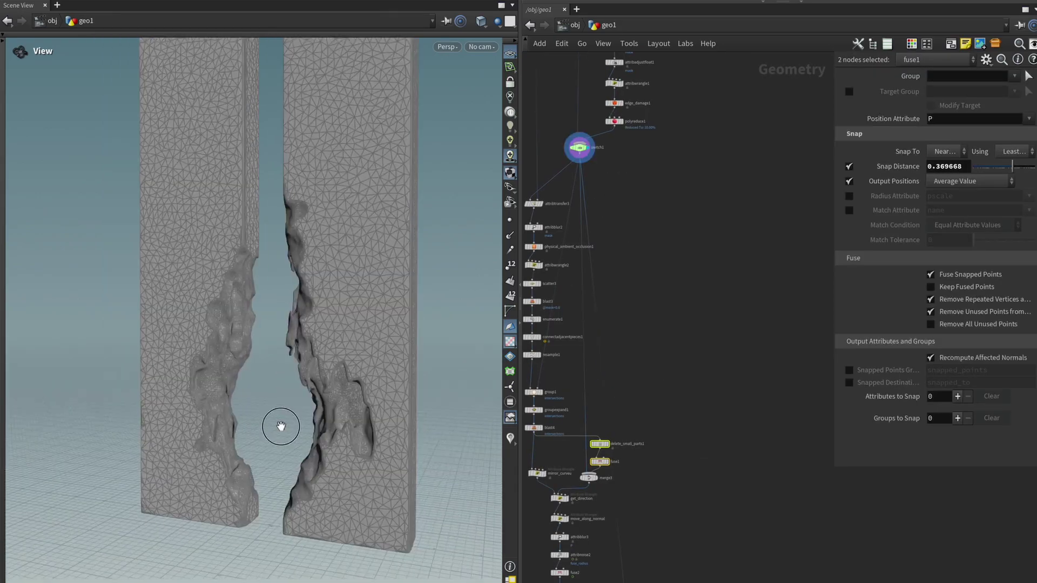
- Add a Color node in the empty network area beside the switch1 branch
{"action": "left_click_drag", "start_coordinate": [278, 428], "coordinate": [358, 419]}
{"action": "scroll", "coordinate": [335, 398], "scroll_direction": "up", "scroll_amount": 3}
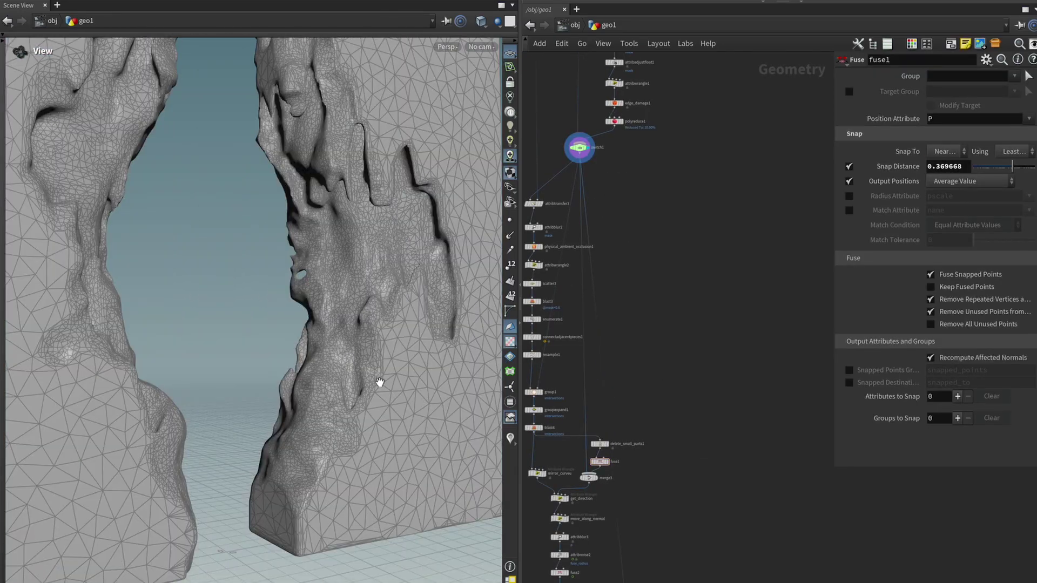
{"action": "key", "text": "h"}
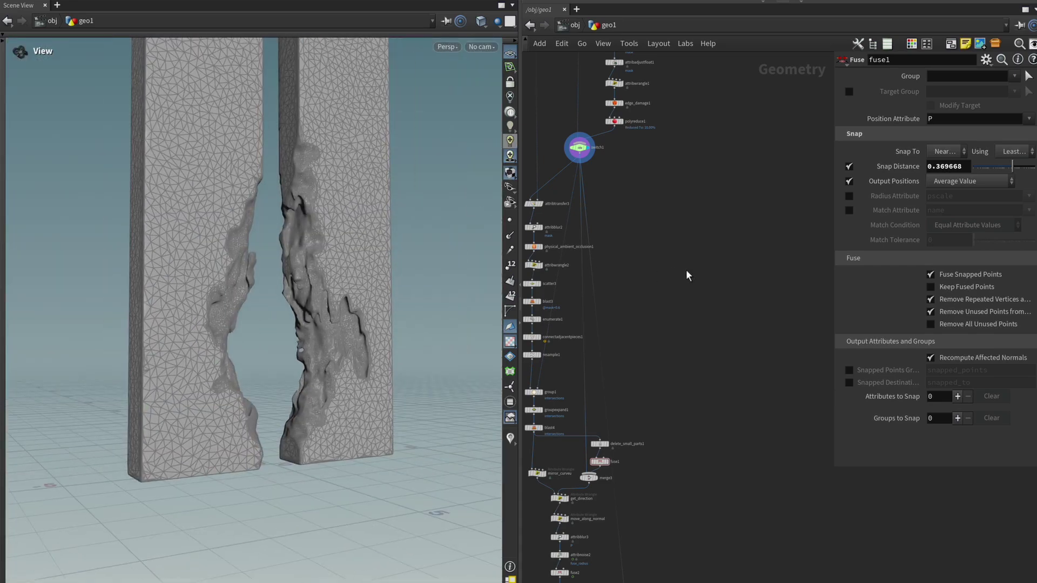
{"action": "scroll", "coordinate": [673, 284], "scroll_direction": "up", "scroll_amount": 1}
{"action": "key", "text": "Tab"}
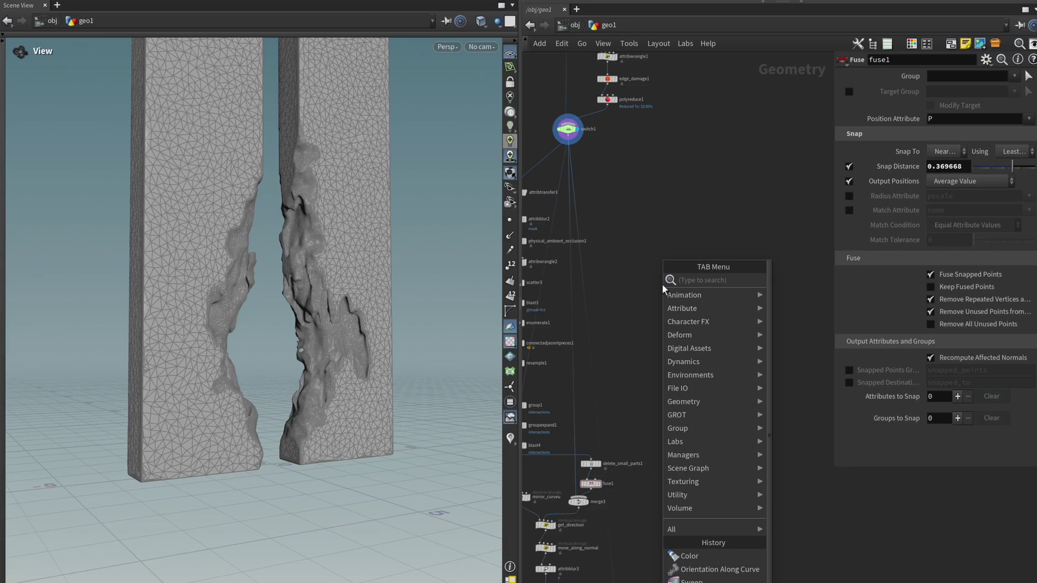
{"action": "type", "text": "normal"}
{"action": "key", "text": "Return"}
{"action": "left_click", "coordinate": [675, 254]}
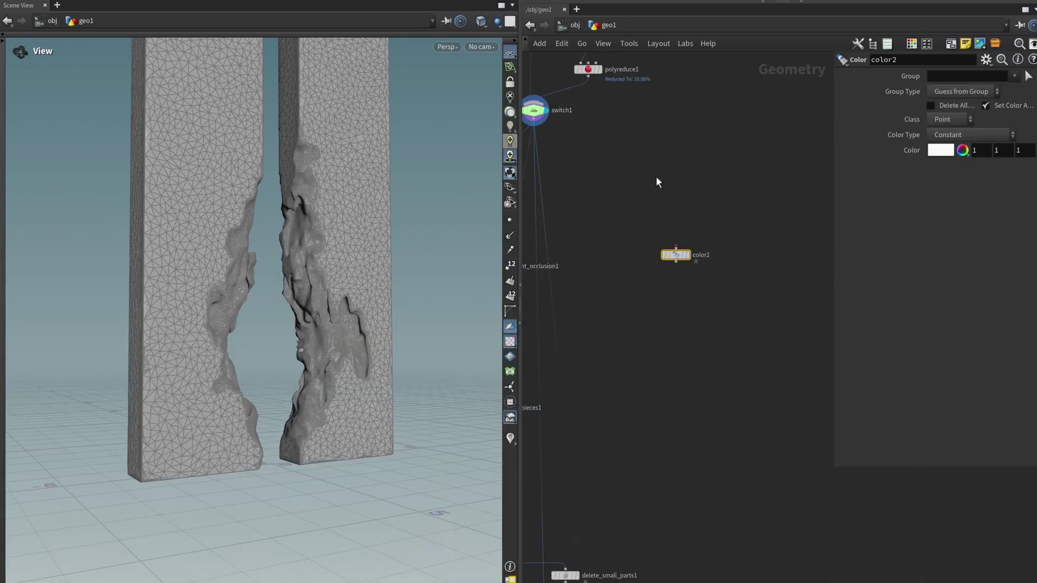
- Connect switch1 to the new Color node, set its constant color to black (0, 0, 0), and display it on the slabs
{"action": "scroll", "coordinate": [659, 180], "scroll_direction": "up", "scroll_amount": 2}
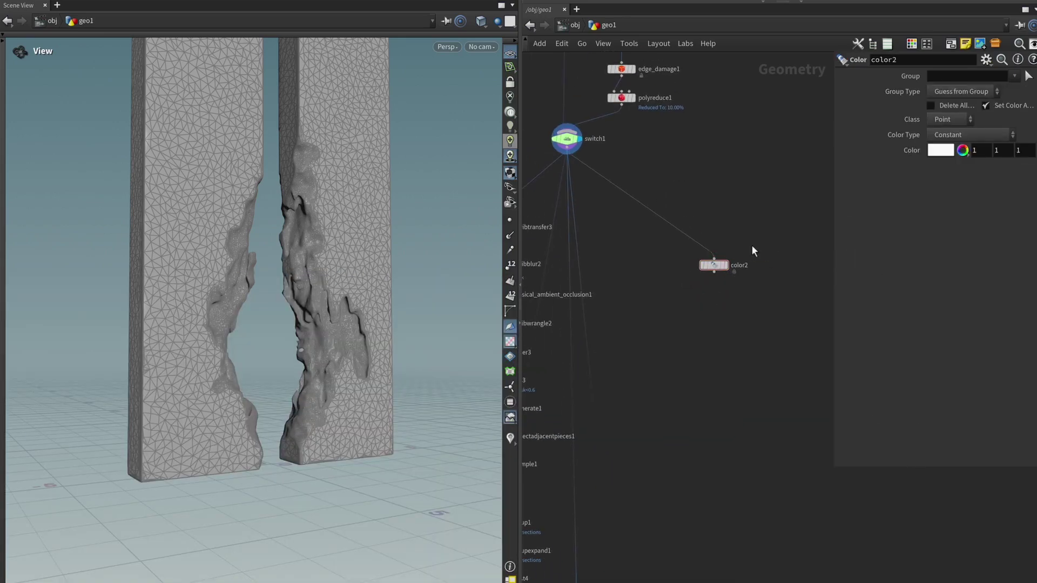
{"action": "left_click", "coordinate": [714, 265]}
{"action": "left_click", "coordinate": [940, 150]}
{"action": "left_click", "coordinate": [769, 131]}
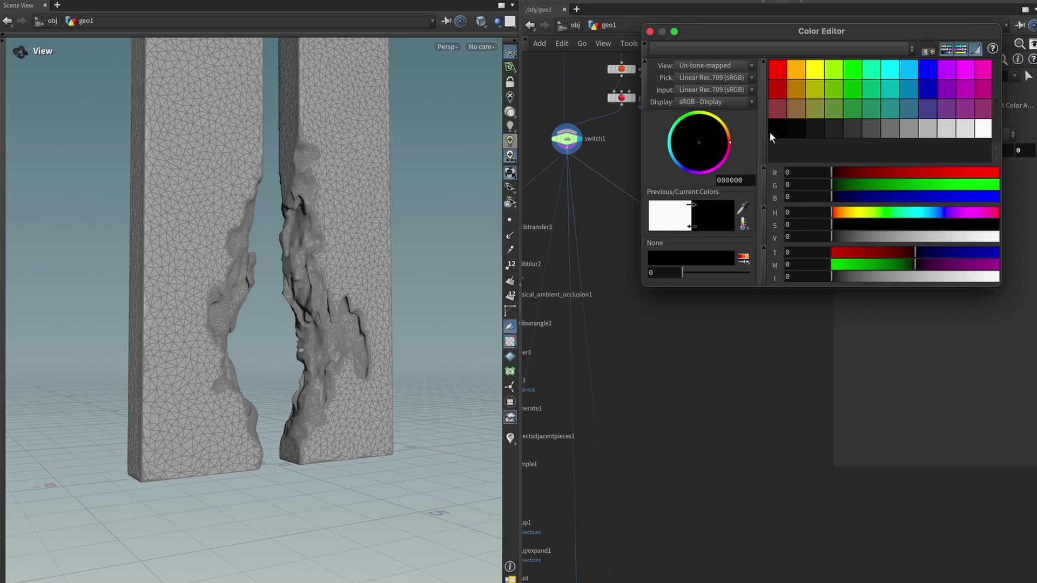
{"action": "left_click", "coordinate": [651, 31]}
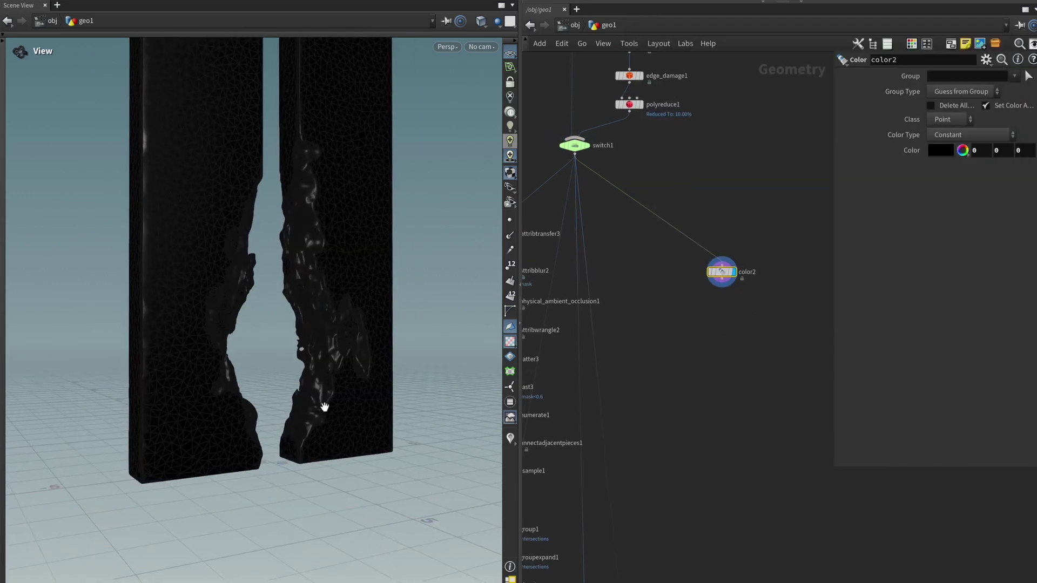
{"action": "scroll", "coordinate": [317, 371], "scroll_direction": "up", "scroll_amount": 5}
{"action": "left_click_drag", "start_coordinate": [317, 372], "coordinate": [323, 406]}
{"action": "left_click_drag", "start_coordinate": [326, 219], "coordinate": [344, 271]}
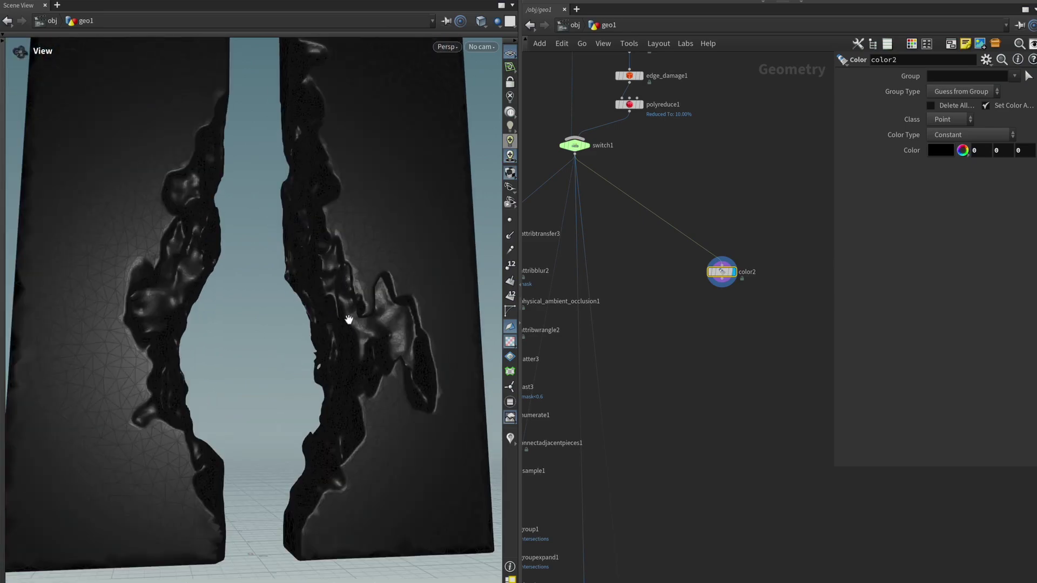
{"action": "left_click_drag", "start_coordinate": [348, 320], "coordinate": [324, 351]}
- Display attribwrangle2 and visualize its mask attribute as colors on the damaged slabs
{"action": "middle_click_drag", "start_coordinate": [669, 391], "coordinate": [754, 316]}
{"action": "scroll", "coordinate": [631, 299], "scroll_direction": "up", "scroll_amount": 3}
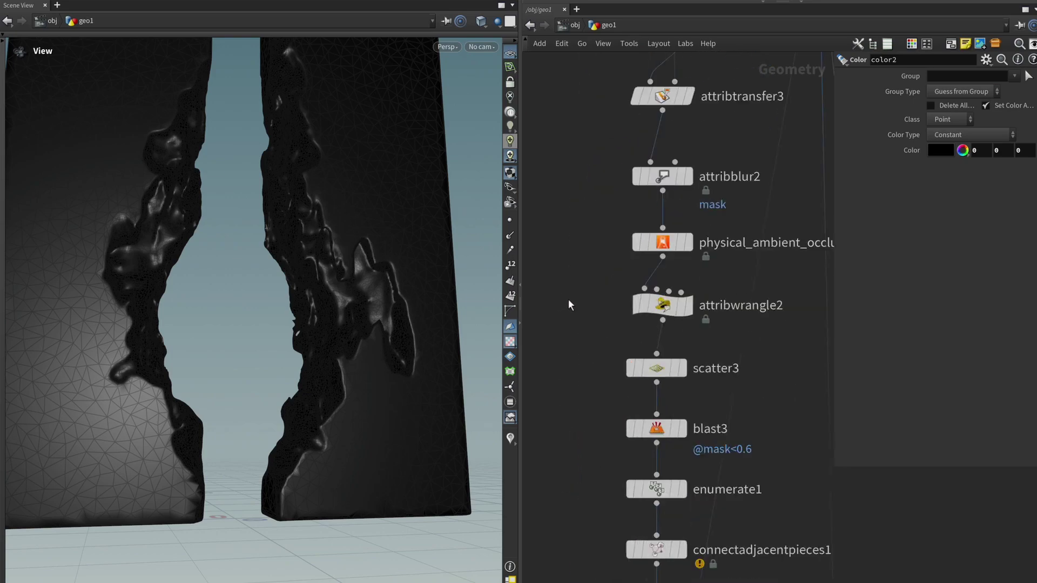
{"action": "left_click", "coordinate": [615, 338]}
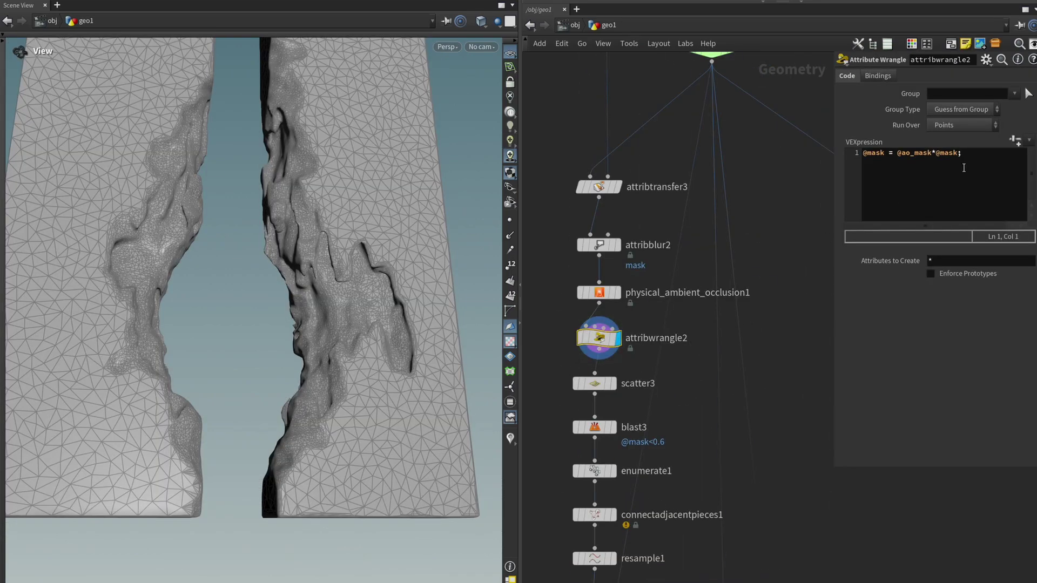
{"action": "left_click", "coordinate": [880, 157]}
{"action": "left_click_drag", "start_coordinate": [501, 441], "coordinate": [347, 387]}
{"action": "scroll", "coordinate": [656, 357], "scroll_direction": "down", "scroll_amount": 2}
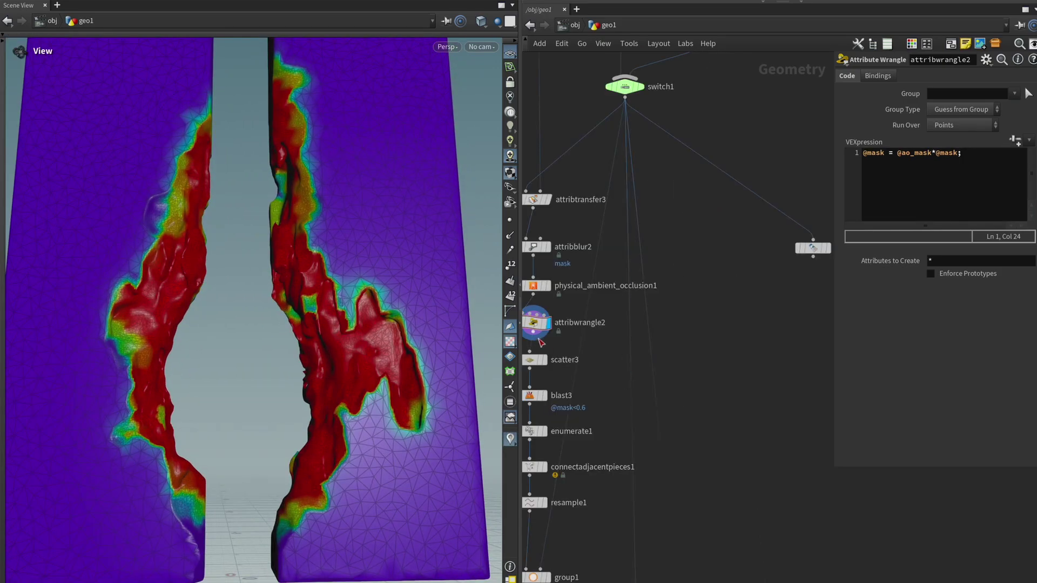
- Connect attribwrangle2's output to color2, place color2 in the empty network area, and display it on the slabs
{"action": "left_click_drag", "start_coordinate": [536, 336], "coordinate": [813, 239]}
{"action": "middle_click_drag", "start_coordinate": [811, 315], "coordinate": [703, 322]}
{"action": "left_click_drag", "start_coordinate": [711, 297], "coordinate": [764, 265]}
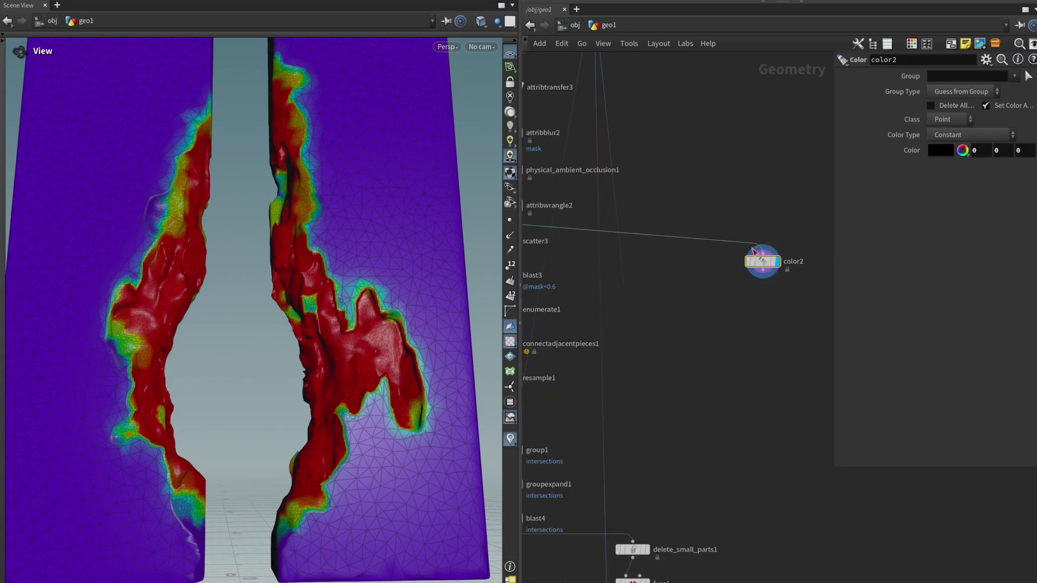
{"action": "left_click", "coordinate": [778, 261]}
{"action": "left_click_drag", "start_coordinate": [272, 385], "coordinate": [313, 523]}
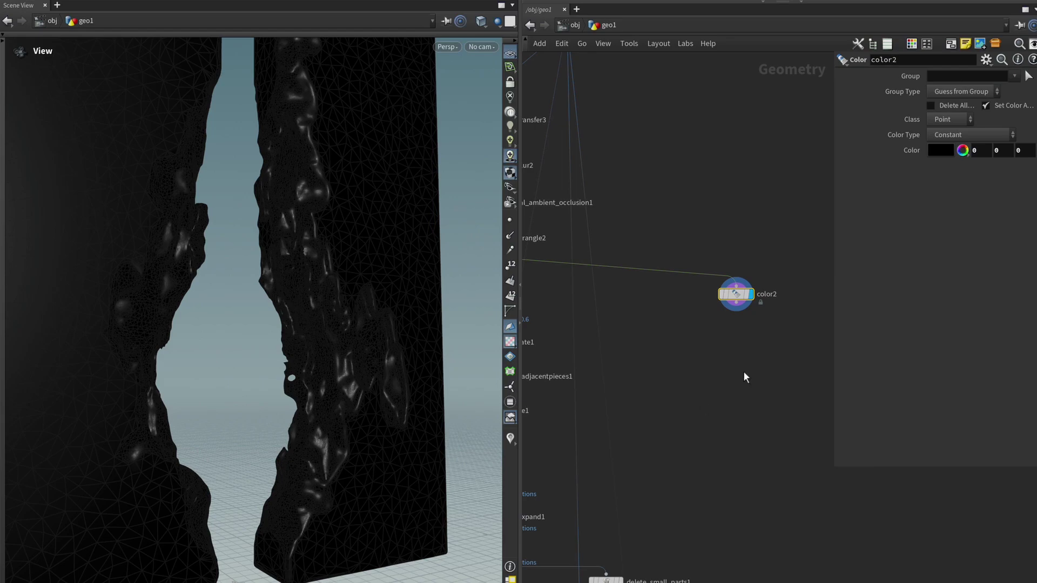
{"action": "key", "text": "Tab"}
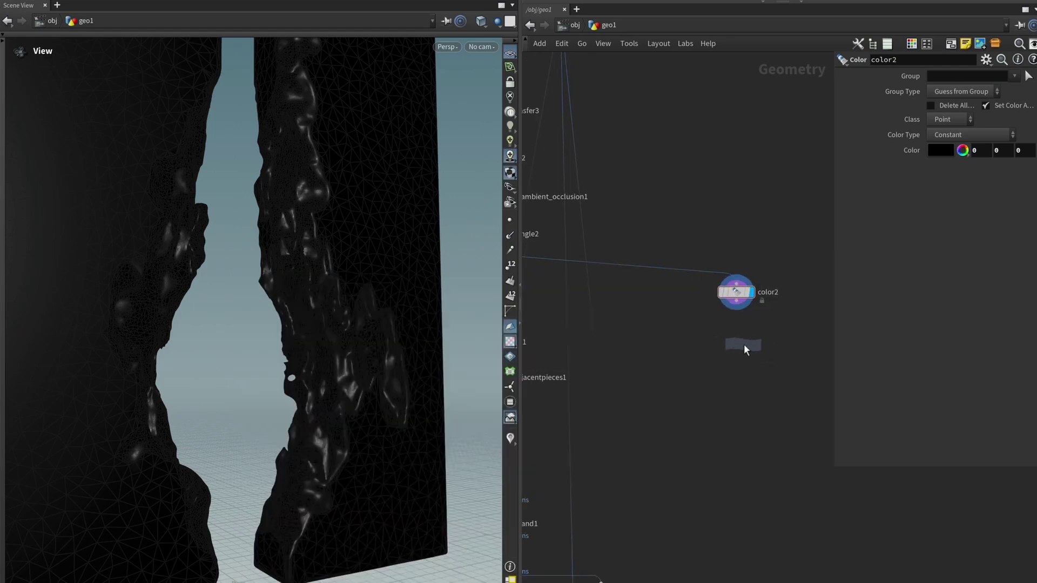
{"action": "left_click", "coordinate": [744, 345]}
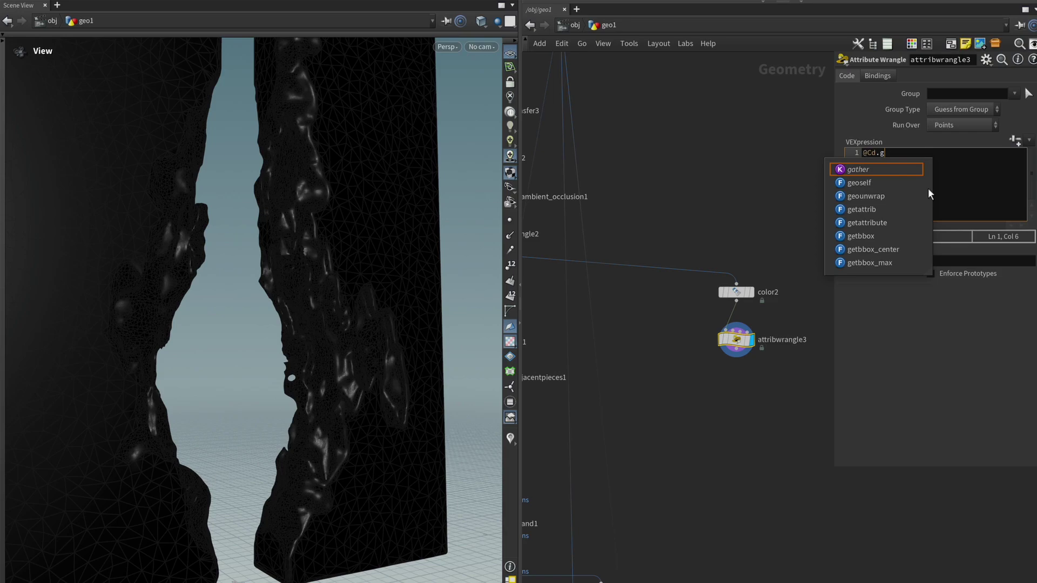
{"action": "type", "text": "="}
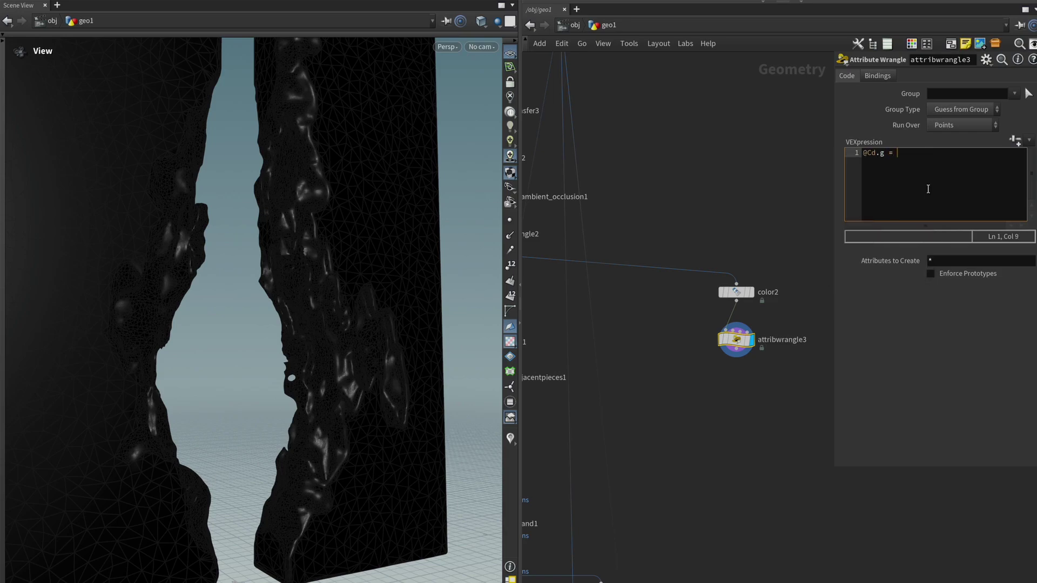
{"action": "type", "text": " @mask;"}
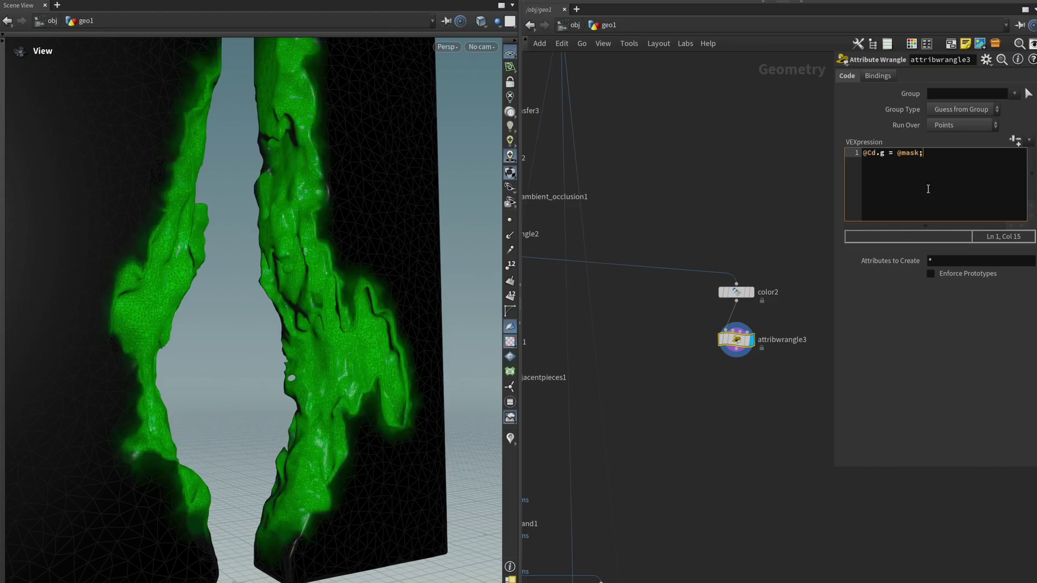
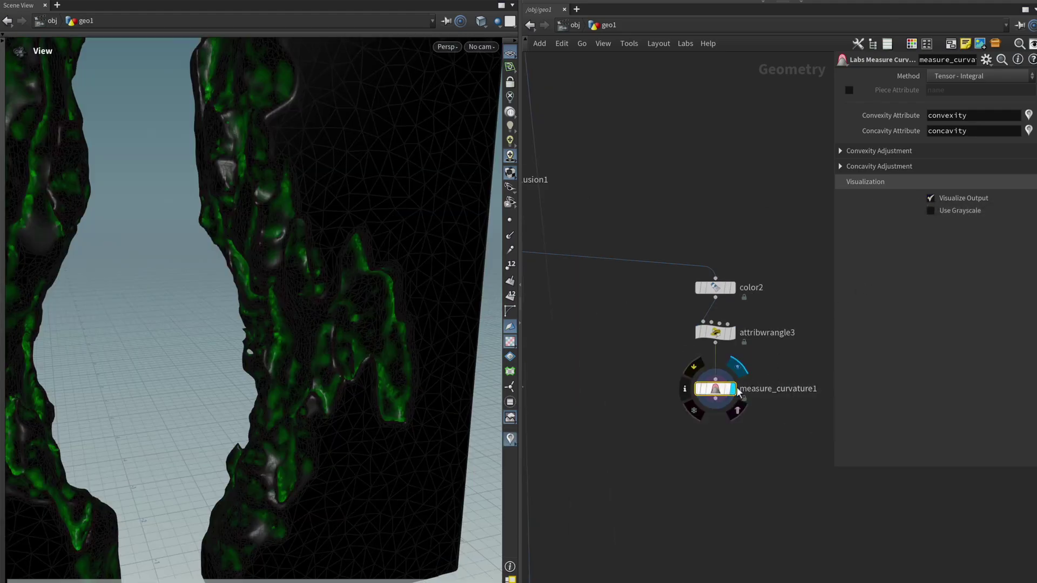
- Flatten the Concavity Adjustment remap ramp of measure_curvature1 to zero and check the slabs' curvature visualization
{"action": "left_click_drag", "start_coordinate": [343, 395], "coordinate": [357, 367], "text": "alt"}
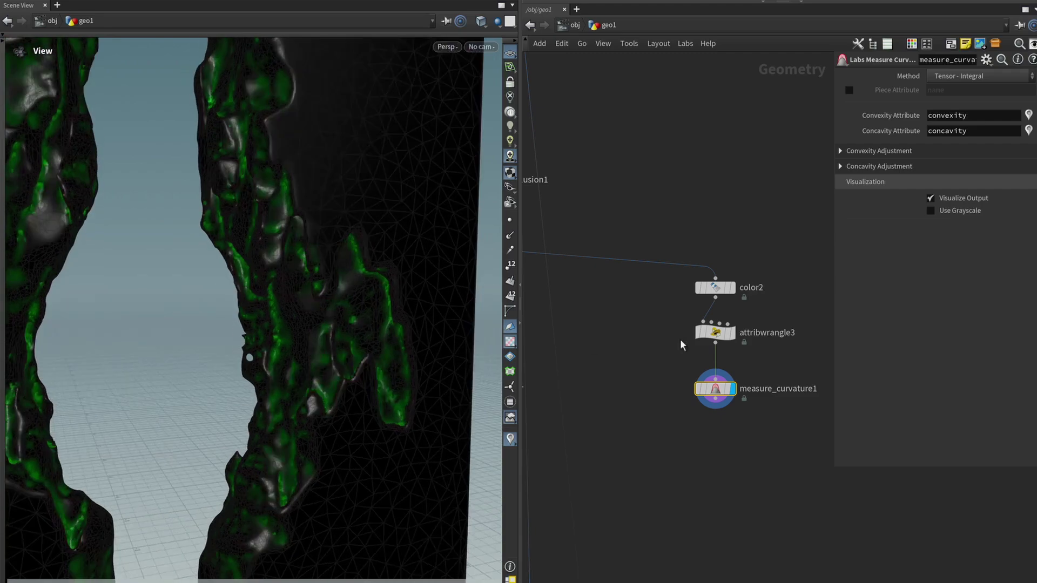
{"action": "left_click_drag", "start_coordinate": [308, 335], "coordinate": [293, 340], "text": "alt"}
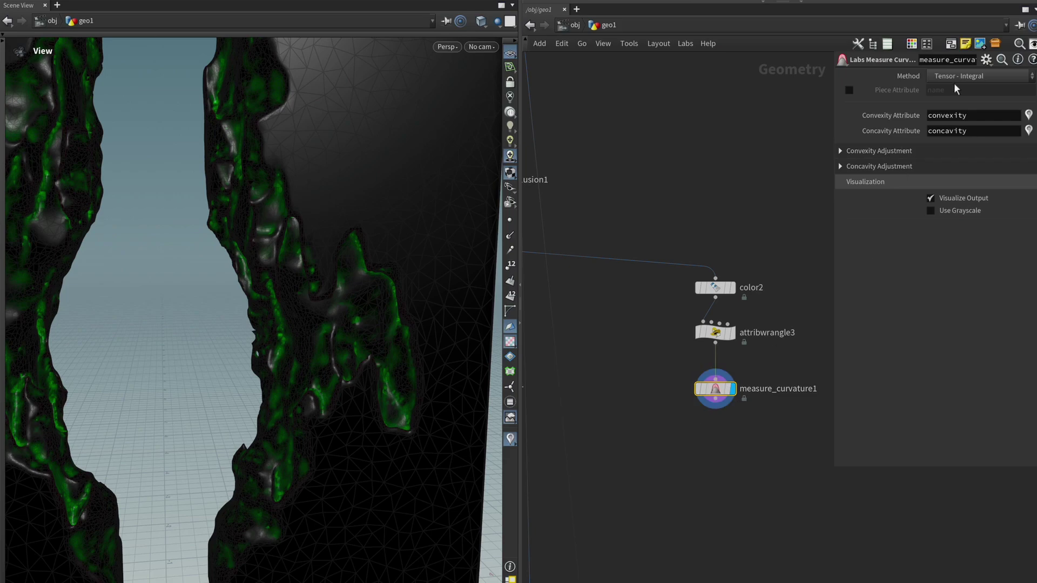
{"action": "left_click", "coordinate": [842, 166]}
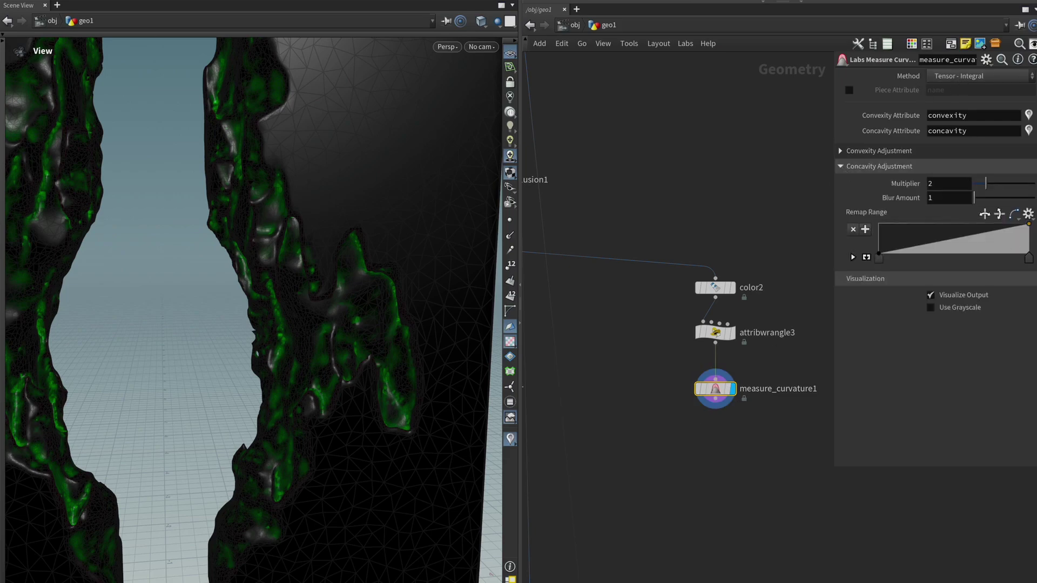
{"action": "left_click_drag", "start_coordinate": [1029, 224], "coordinate": [879, 254]}
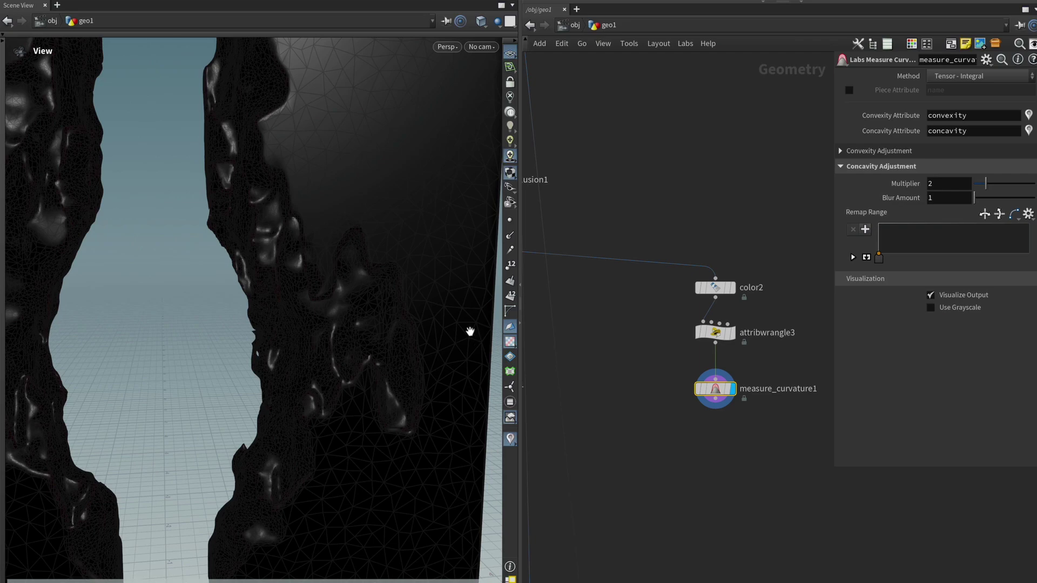
{"action": "left_click_drag", "start_coordinate": [297, 265], "coordinate": [325, 242]}
{"action": "left_click_drag", "start_coordinate": [415, 421], "coordinate": [435, 428]}
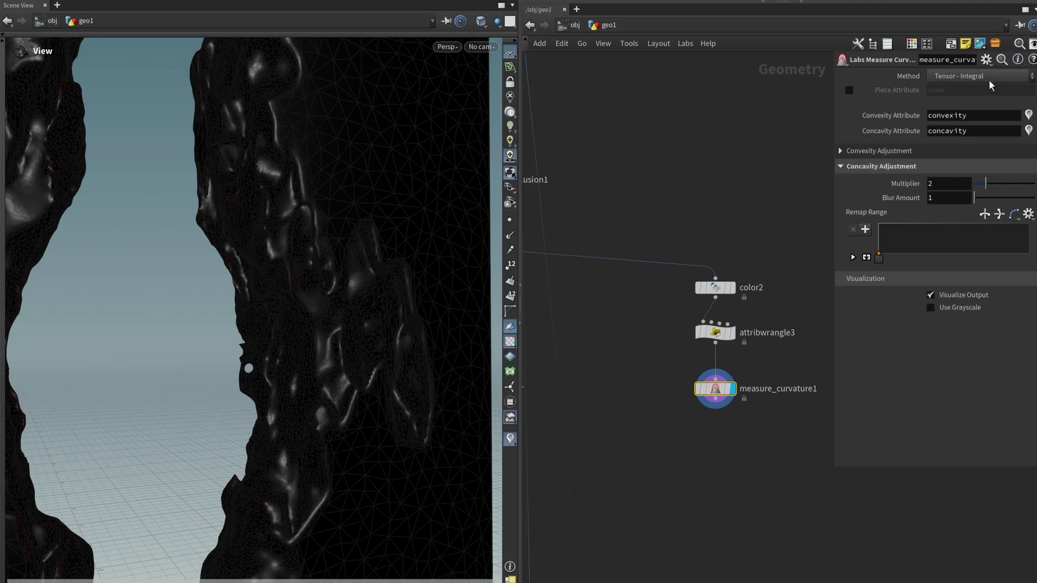
{"action": "left_click_drag", "start_coordinate": [410, 243], "coordinate": [431, 238]}
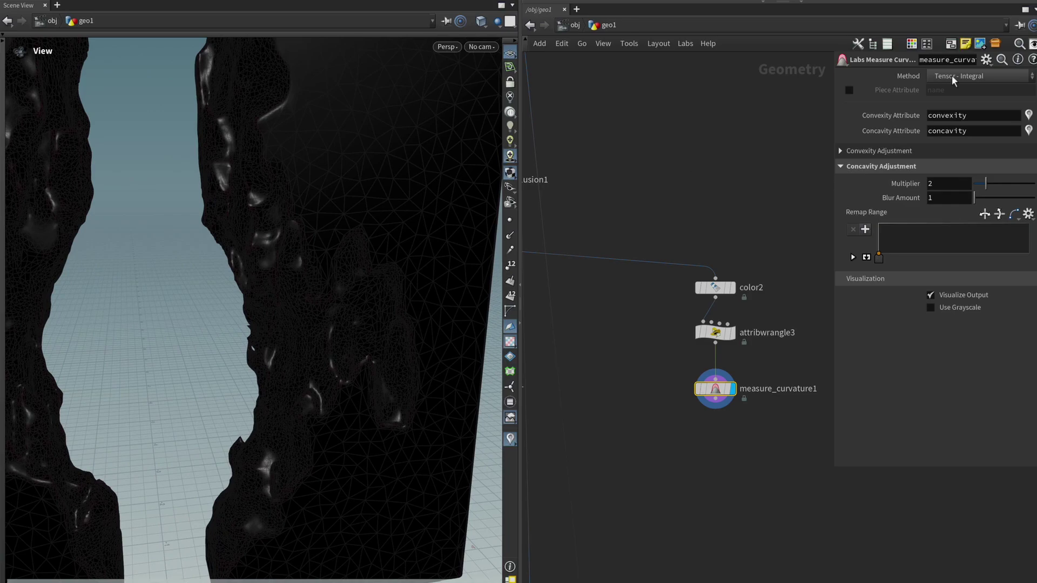
- Turn off Visualize Output on measure_curvature1
{"action": "left_click", "coordinate": [955, 76]}
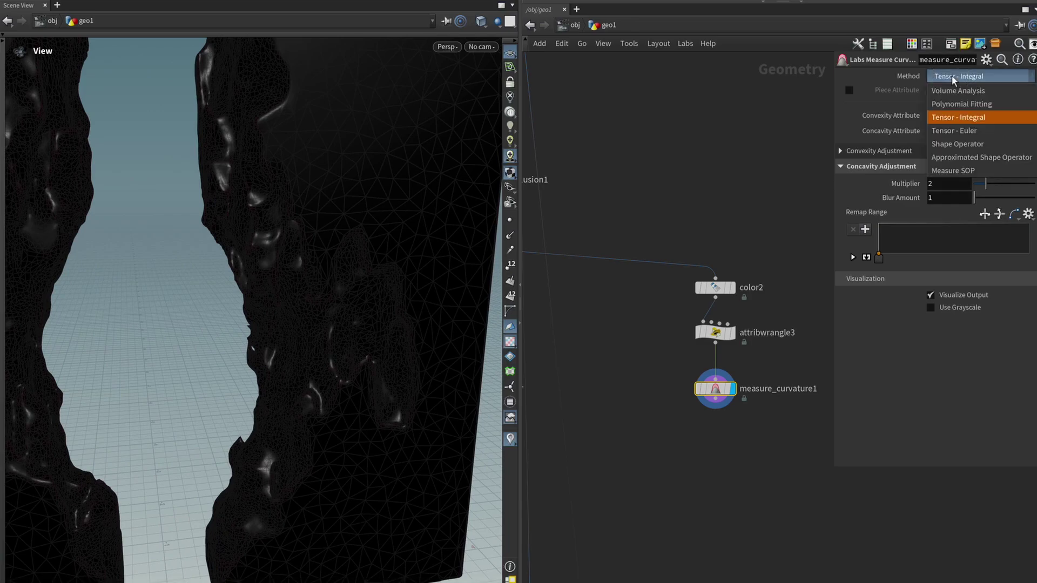
{"action": "left_click", "coordinate": [957, 177]}
{"action": "left_click_drag", "start_coordinate": [362, 222], "coordinate": [364, 249]}
{"action": "left_click", "coordinate": [931, 295]}
- Add another Attribute Wrangle below measure_curvature1 and connect it to that node's output
{"action": "key", "text": "Tab"}
{"action": "left_click", "coordinate": [747, 452]}
{"action": "left_click", "coordinate": [724, 438]}
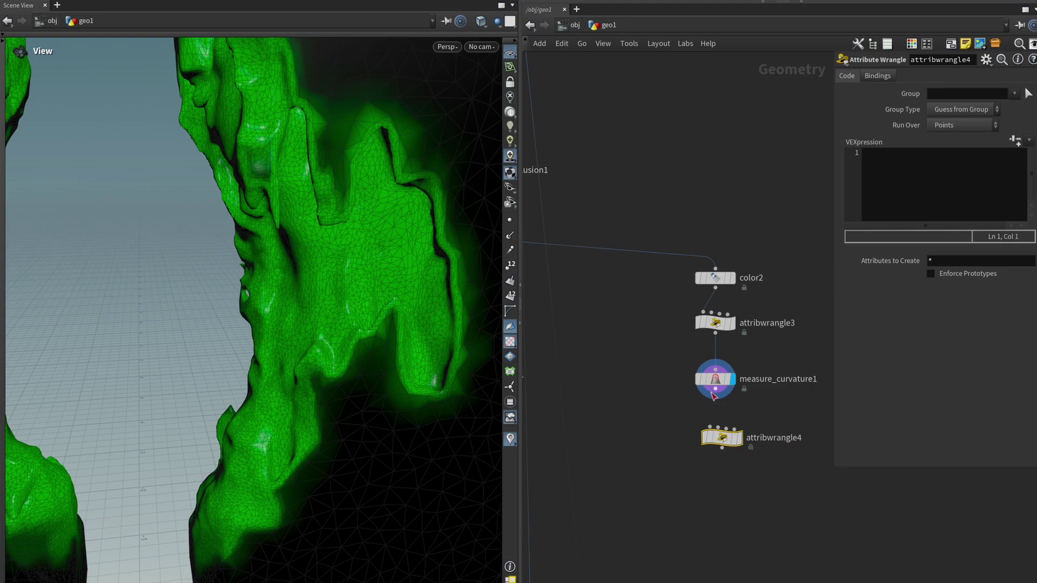
{"action": "left_click_drag", "start_coordinate": [715, 432], "coordinate": [712, 423]}
{"action": "left_click", "coordinate": [882, 178]}
{"action": "type", "text": "@Cd.r ="}
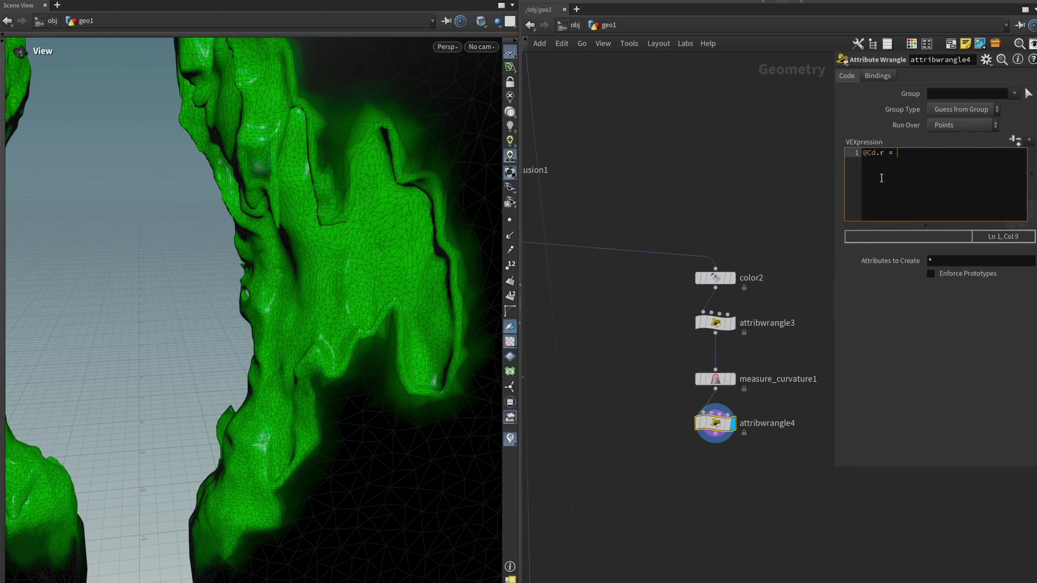
{"action": "type", "text": " @convexity;"}
{"action": "left_click_drag", "start_coordinate": [378, 352], "coordinate": [305, 386]}
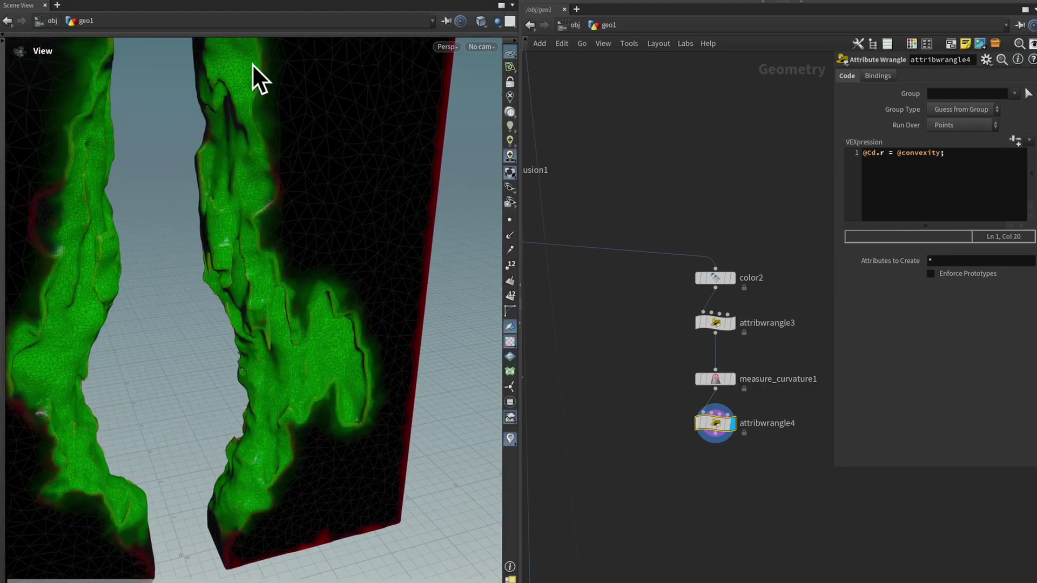
{"action": "left_click_drag", "start_coordinate": [347, 493], "coordinate": [201, 423]}
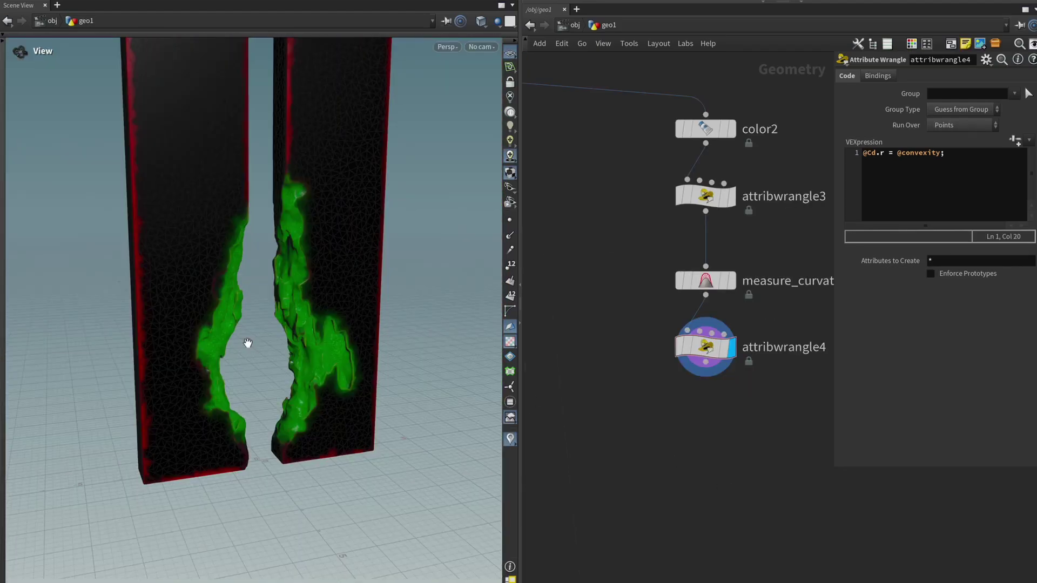
{"action": "left_click_drag", "start_coordinate": [252, 359], "coordinate": [386, 376]}
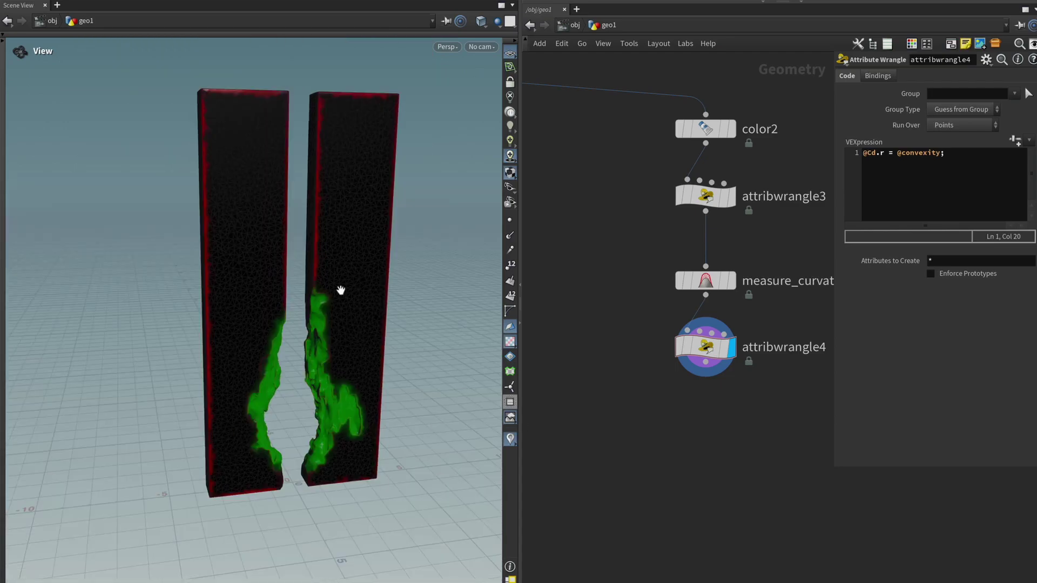
- Add an Attribute Noise node after attribwrangle4 and display its Cd noise on the slabs
{"action": "key", "text": "Tab"}
{"action": "type", "text": "an"}
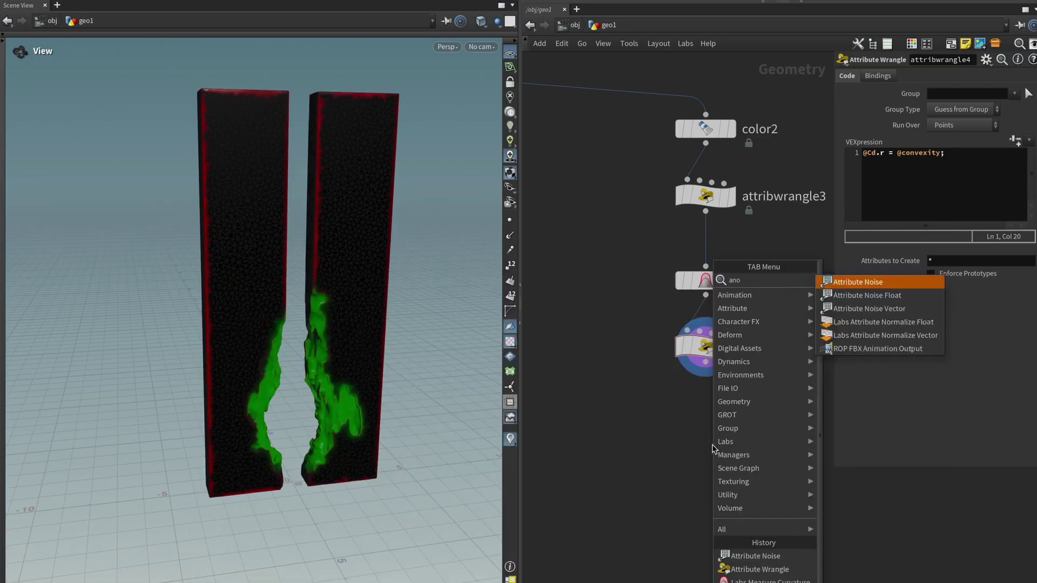
{"action": "key", "text": "Return"}
{"action": "left_click", "coordinate": [715, 440]}
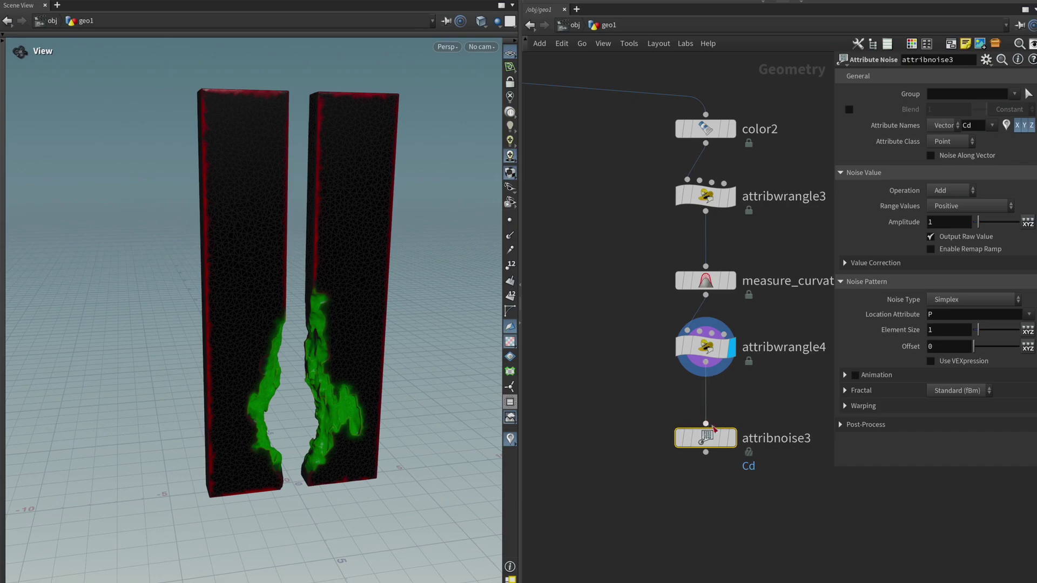
{"action": "left_click", "coordinate": [732, 438]}
{"action": "left_click_drag", "start_coordinate": [789, 524], "coordinate": [681, 415]}
{"action": "left_click_drag", "start_coordinate": [378, 357], "coordinate": [291, 324], "text": "alt"}
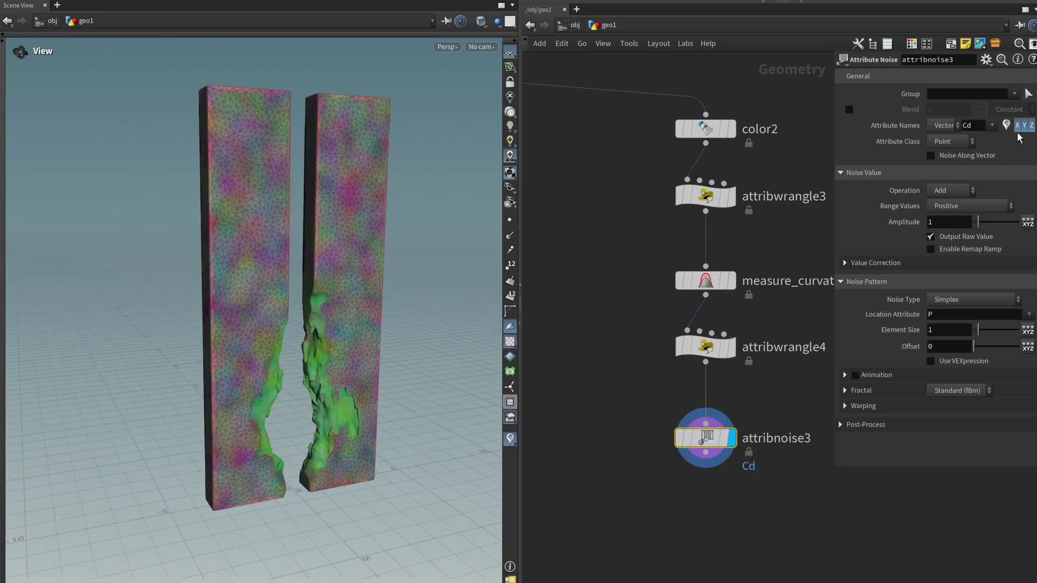
- Restrict attribnoise3 to the blue channel by disabling the X and Y components of Cd
{"action": "left_click", "coordinate": [1017, 127]}
{"action": "left_click", "coordinate": [1024, 127]}
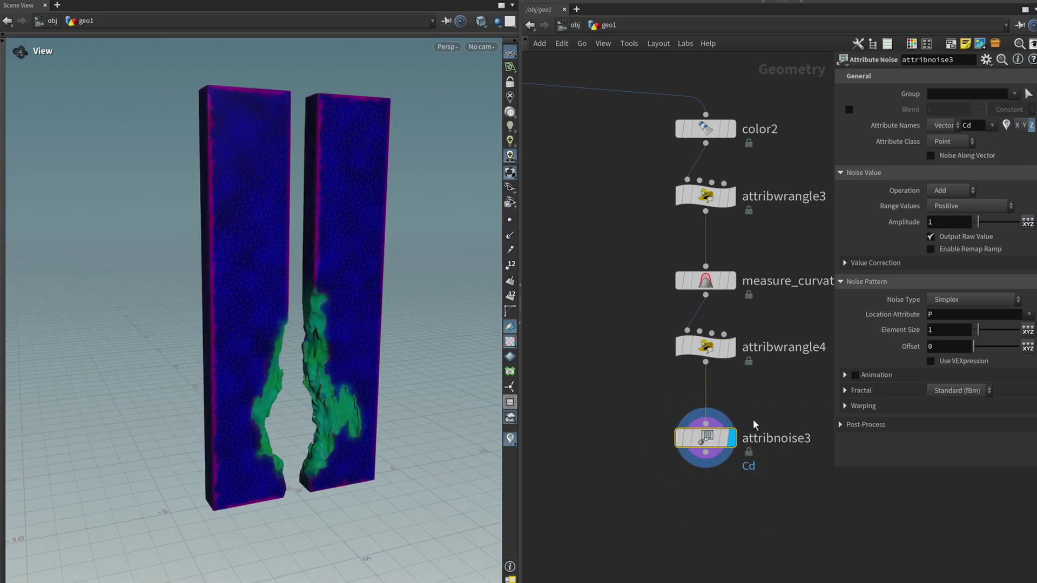
{"action": "mouse_move", "coordinate": [348, 363]}
{"action": "left_mouse_down", "text": "alt"}
{"action": "mouse_move", "coordinate": [266, 364]}
{"action": "mouse_move", "coordinate": [340, 367]}
{"action": "left_mouse_up", "text": "alt"}
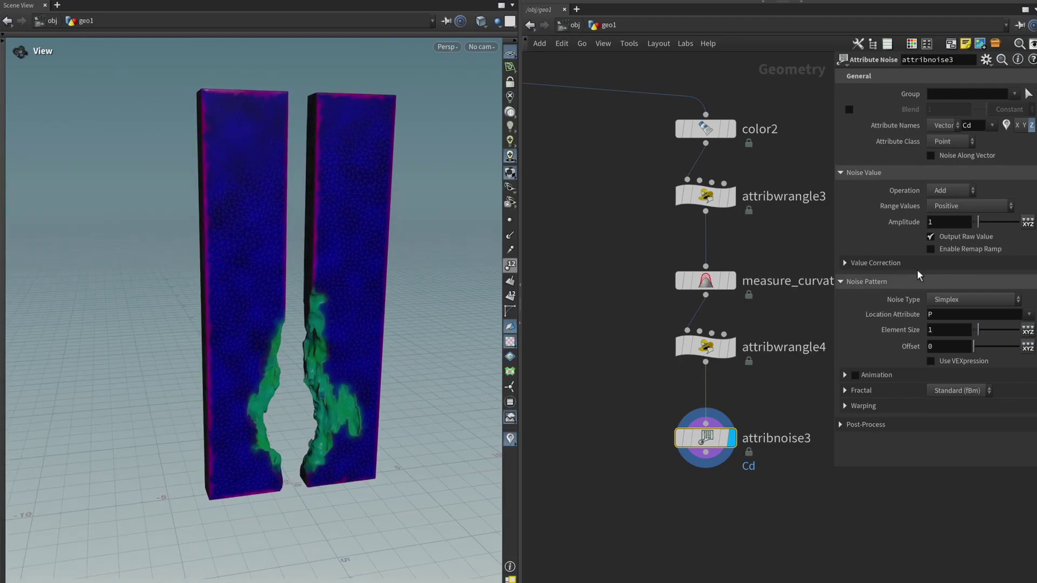
{"action": "left_click_drag", "start_coordinate": [371, 316], "coordinate": [333, 316], "text": "alt"}
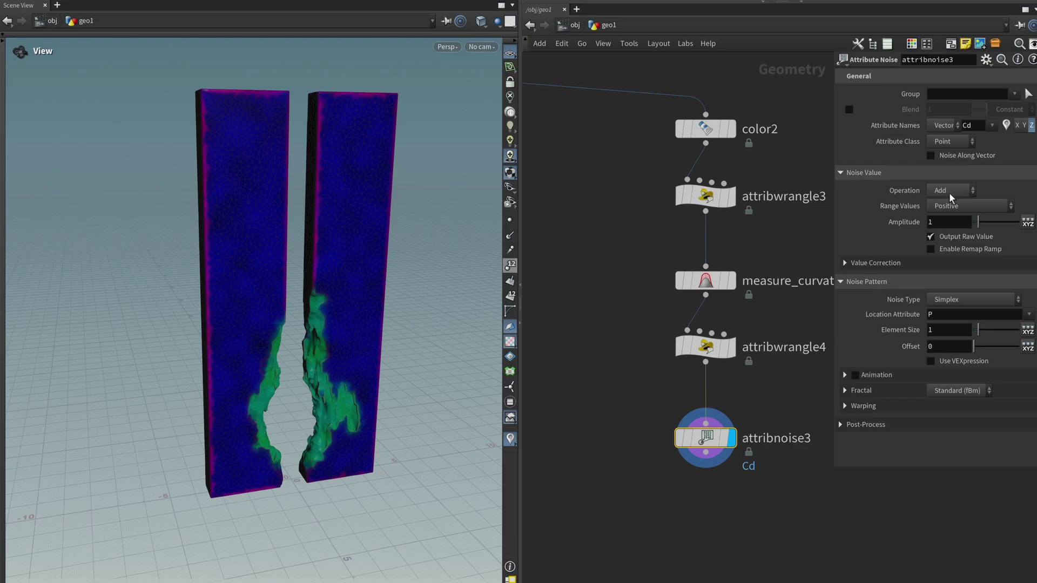
- Set attribnoise3's Range Values to Zero Centered and slightly increase the noise Element Size
{"action": "left_click", "coordinate": [966, 210]}
{"action": "left_click", "coordinate": [964, 221]}
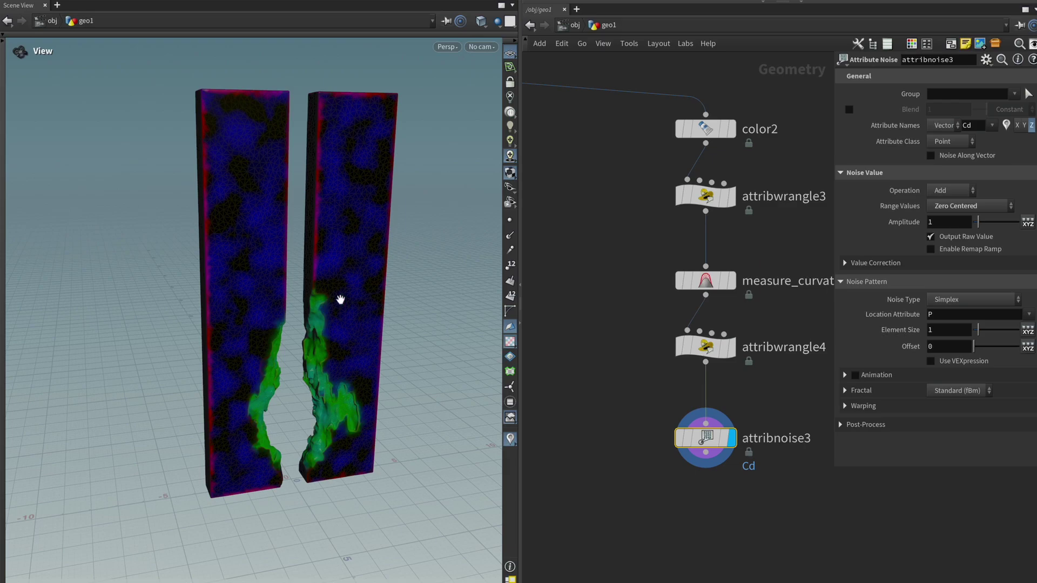
{"action": "mouse_move", "coordinate": [978, 330]}
{"action": "left_mouse_down"}
{"action": "mouse_move", "coordinate": [992, 334]}
{"action": "mouse_move", "coordinate": [981, 336]}
{"action": "left_mouse_up"}
{"action": "left_click_drag", "start_coordinate": [270, 289], "coordinate": [162, 298]}
- Examine the vertex-color masks on the slabs together with the red fiber strands in merge2, up close and from several angles
{"action": "scroll", "coordinate": [751, 449], "scroll_direction": "down", "scroll_amount": 4}
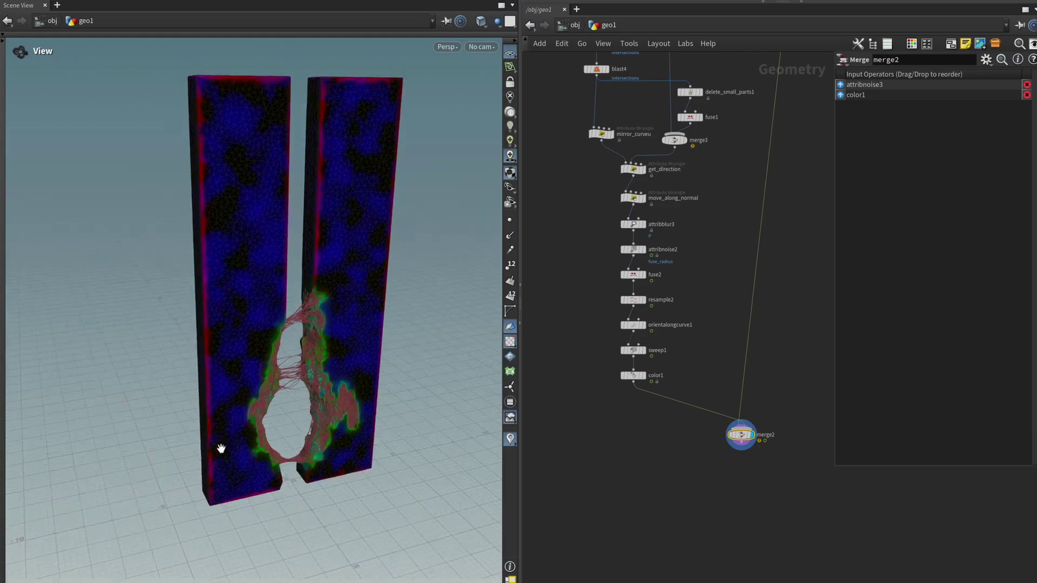
{"action": "scroll", "coordinate": [368, 370], "scroll_direction": "up", "scroll_amount": 5}
{"action": "middle_click_drag", "start_coordinate": [474, 332], "coordinate": [355, 347]}
{"action": "scroll", "coordinate": [354, 347], "scroll_direction": "up", "scroll_amount": 3}
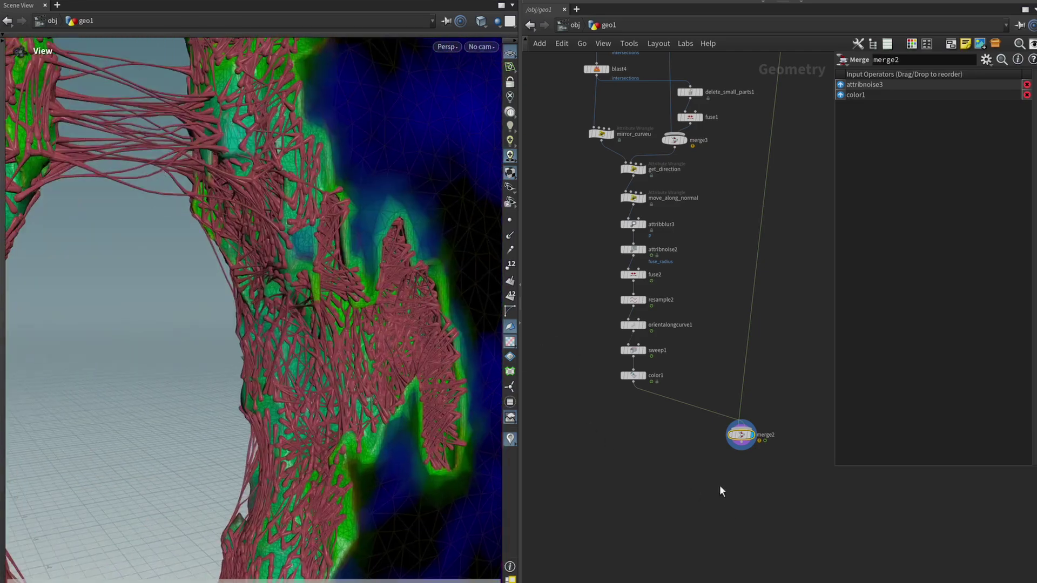
{"action": "scroll", "coordinate": [731, 507], "scroll_direction": "down", "scroll_amount": 2}
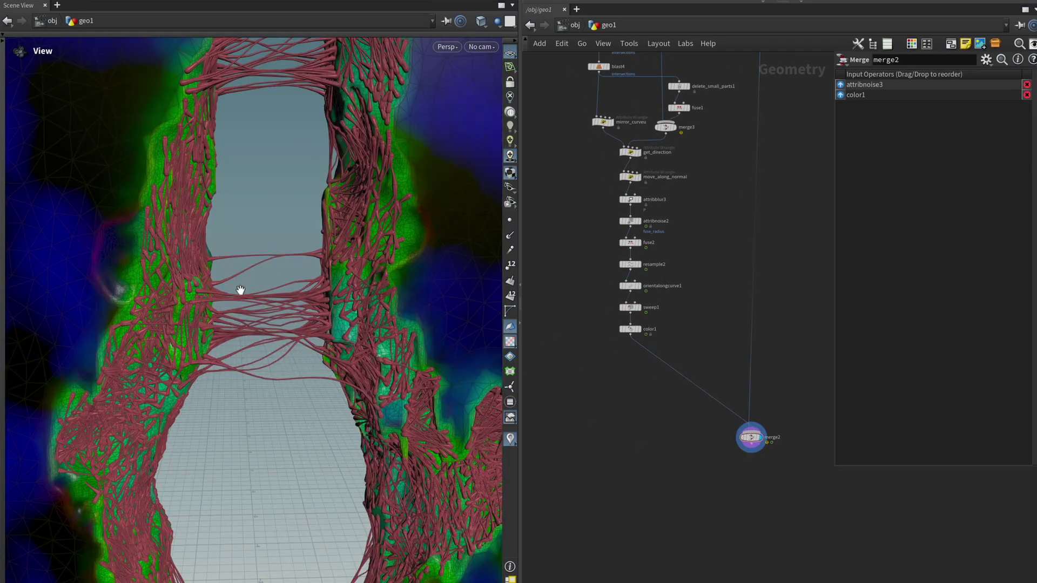
{"action": "left_click_drag", "start_coordinate": [273, 166], "coordinate": [271, 331]}
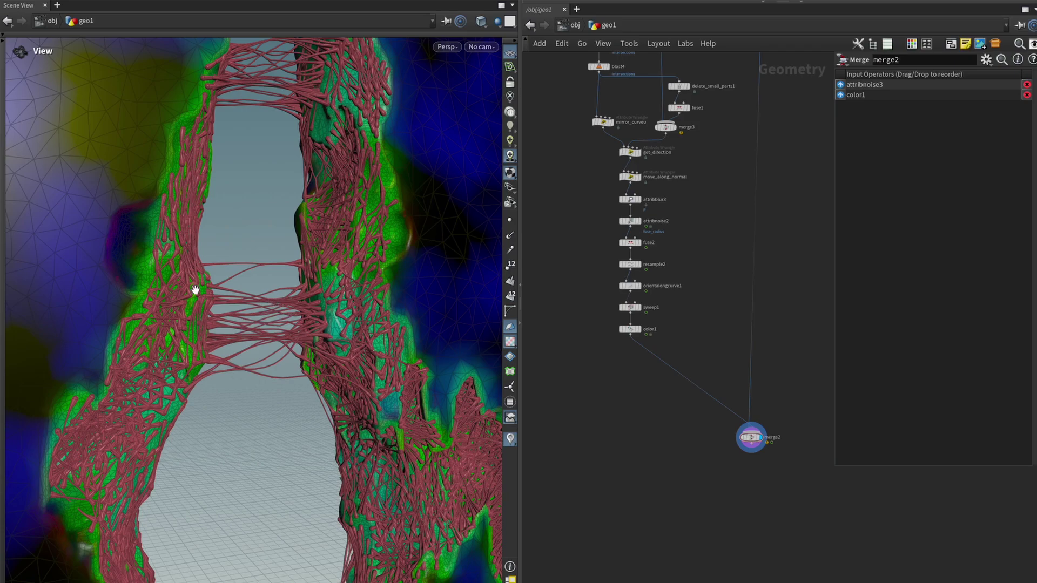
{"action": "scroll", "coordinate": [338, 307], "scroll_direction": "up", "scroll_amount": 3}
{"action": "scroll", "coordinate": [181, 348], "scroll_direction": "up", "scroll_amount": 3}
{"action": "scroll", "coordinate": [301, 352], "scroll_direction": "down", "scroll_amount": 5}
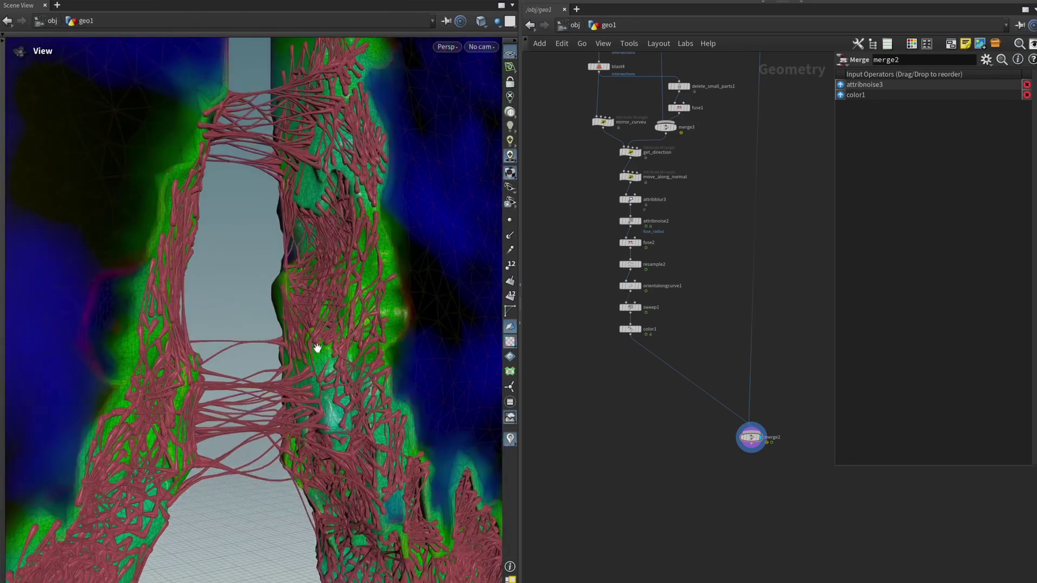
{"action": "scroll", "coordinate": [296, 366], "scroll_direction": "up", "scroll_amount": 2}
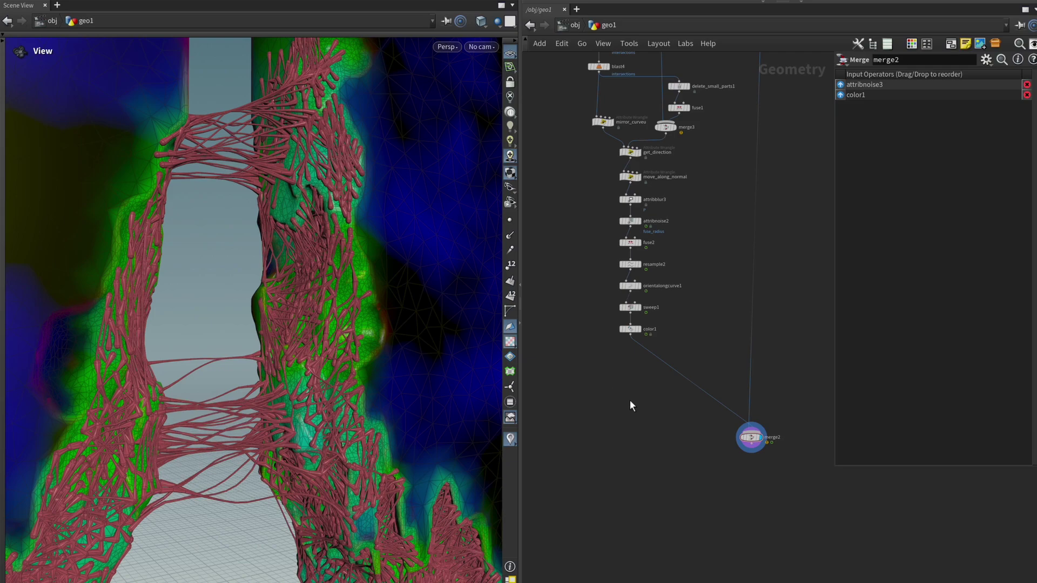
{"action": "scroll", "coordinate": [630, 400], "scroll_direction": "up", "scroll_amount": 2}
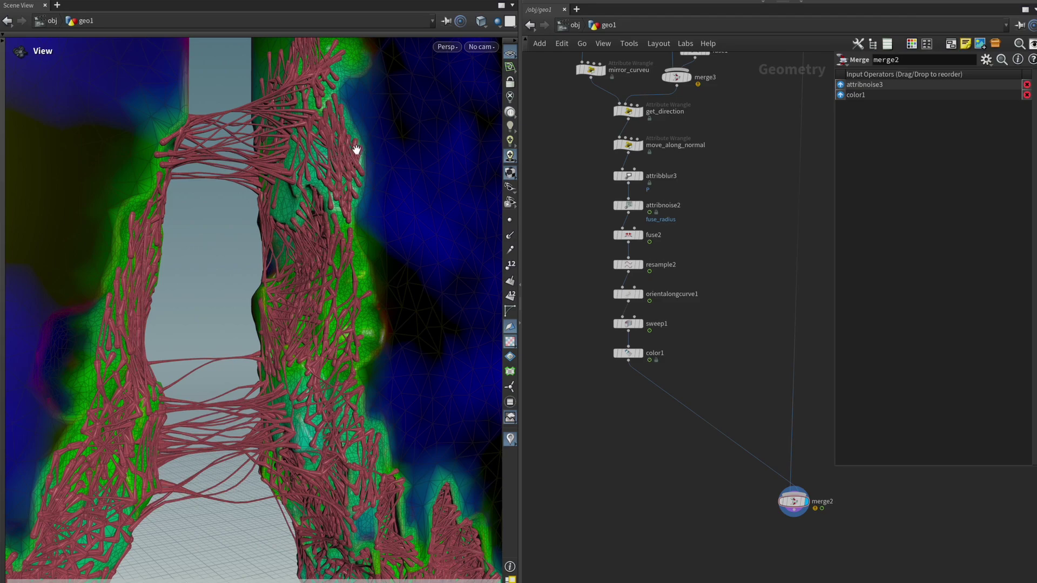
{"action": "left_click_drag", "start_coordinate": [356, 148], "coordinate": [295, 264]}
- Set the strands' color in the color1 node to black and display that node
{"action": "key", "text": "Tab"}
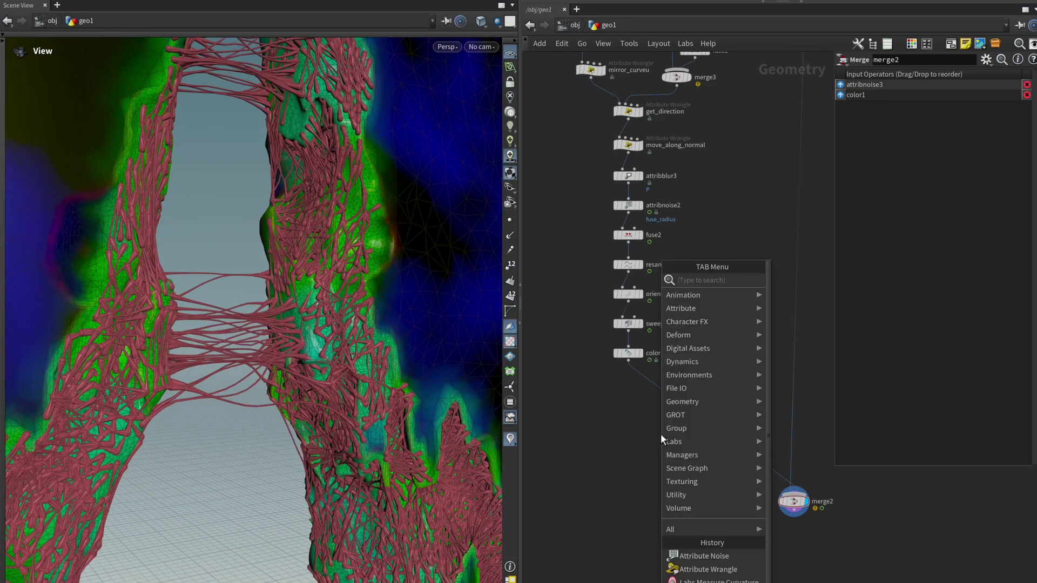
{"action": "scroll", "coordinate": [618, 378], "scroll_direction": "up", "scroll_amount": 3}
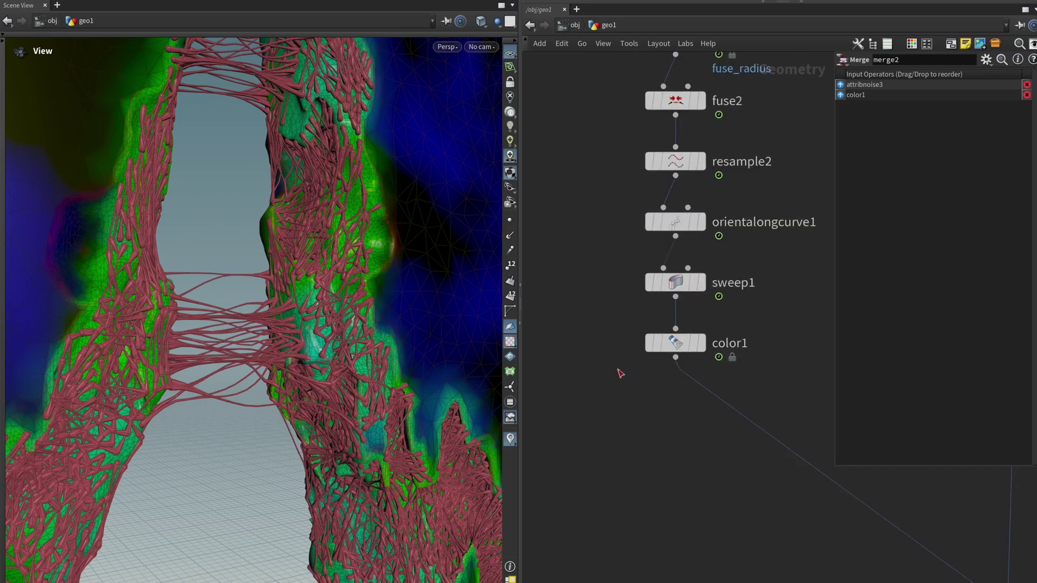
{"action": "left_click", "coordinate": [697, 340]}
{"action": "left_click", "coordinate": [940, 151]}
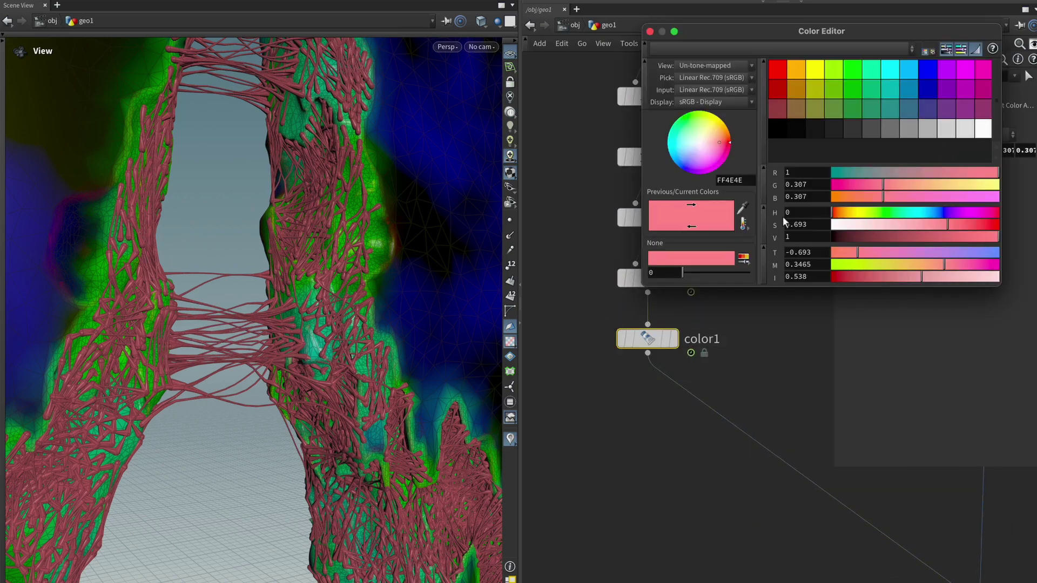
{"action": "left_click", "coordinate": [780, 131]}
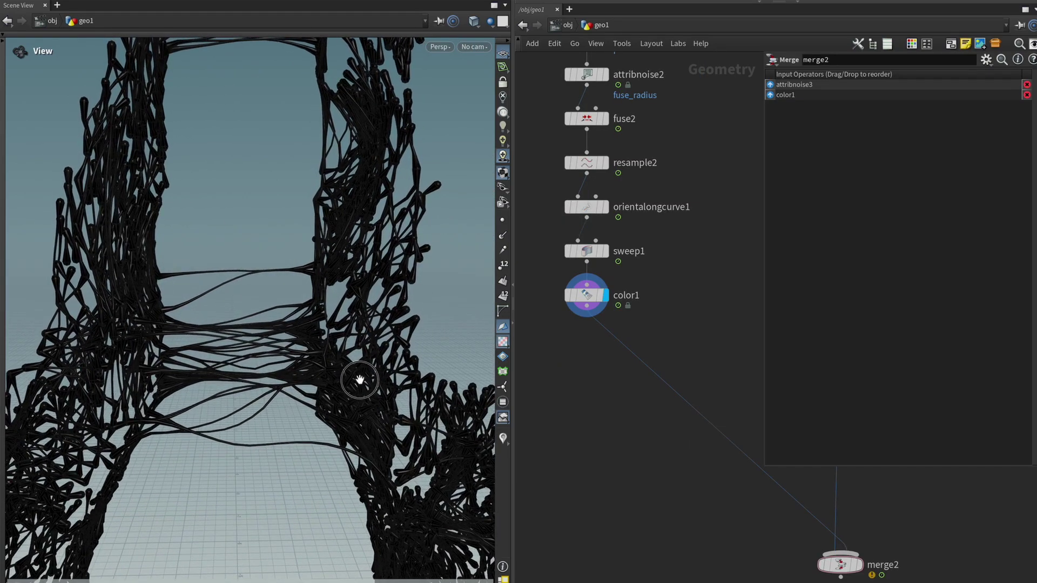
{"action": "key", "text": "Tab"}
{"action": "type", "text": "measu"}
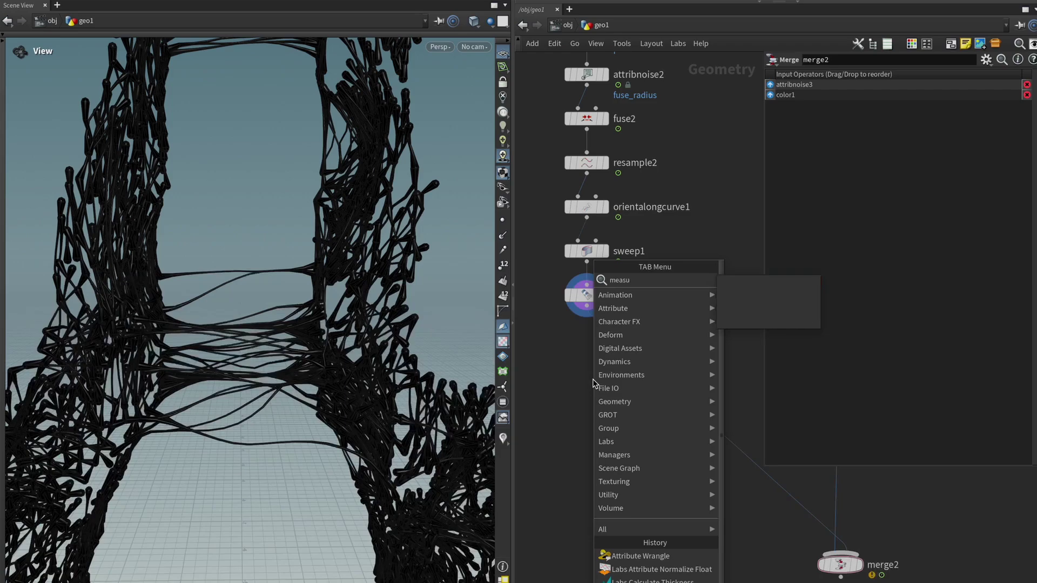
{"action": "key", "text": "Down"}
{"action": "key", "text": "Down"}
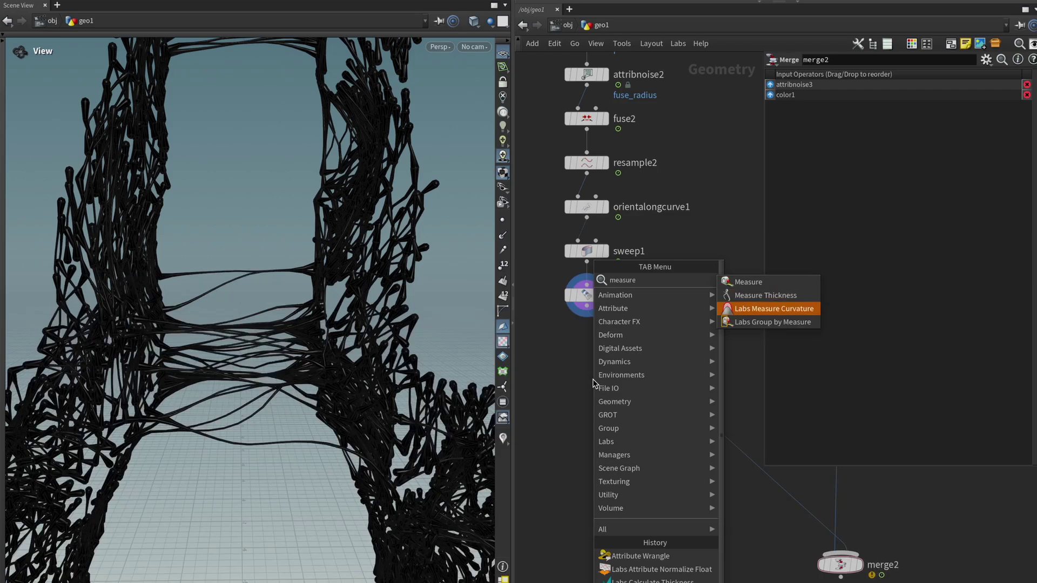
{"action": "key", "text": "Escape"}
- Examine the black strands in wireframe from near and far, and return to shaded display
{"action": "mouse_move", "coordinate": [343, 410]}
{"action": "left_mouse_down"}
{"action": "mouse_move", "coordinate": [327, 412]}
{"action": "mouse_move", "coordinate": [384, 386]}
{"action": "mouse_move", "coordinate": [362, 358]}
{"action": "mouse_move", "coordinate": [338, 365]}
{"action": "mouse_move", "coordinate": [338, 340]}
{"action": "left_mouse_up"}
{"action": "key", "text": "w"}
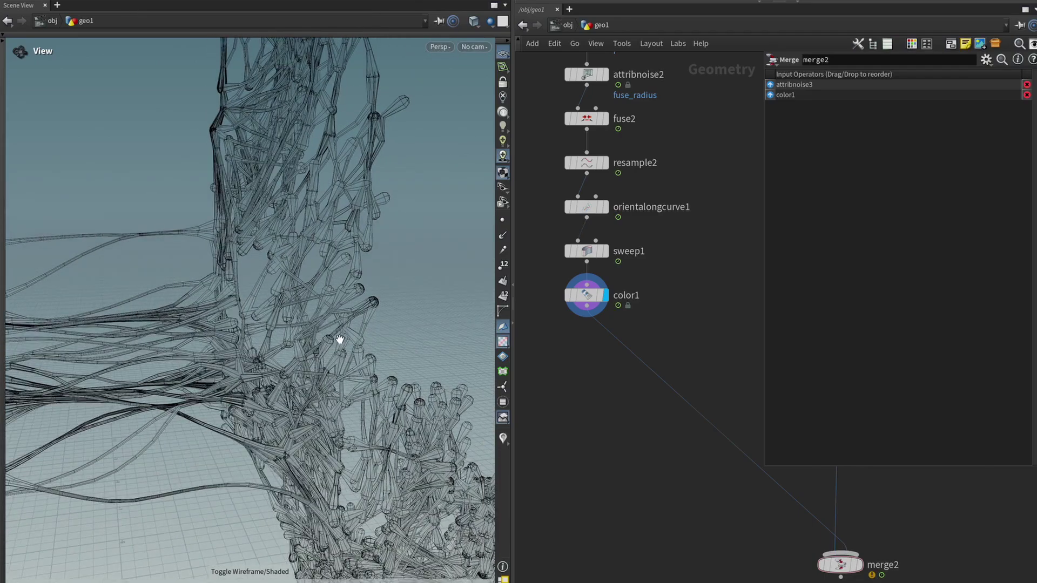
{"action": "scroll", "coordinate": [332, 316], "scroll_direction": "down", "scroll_amount": 10}
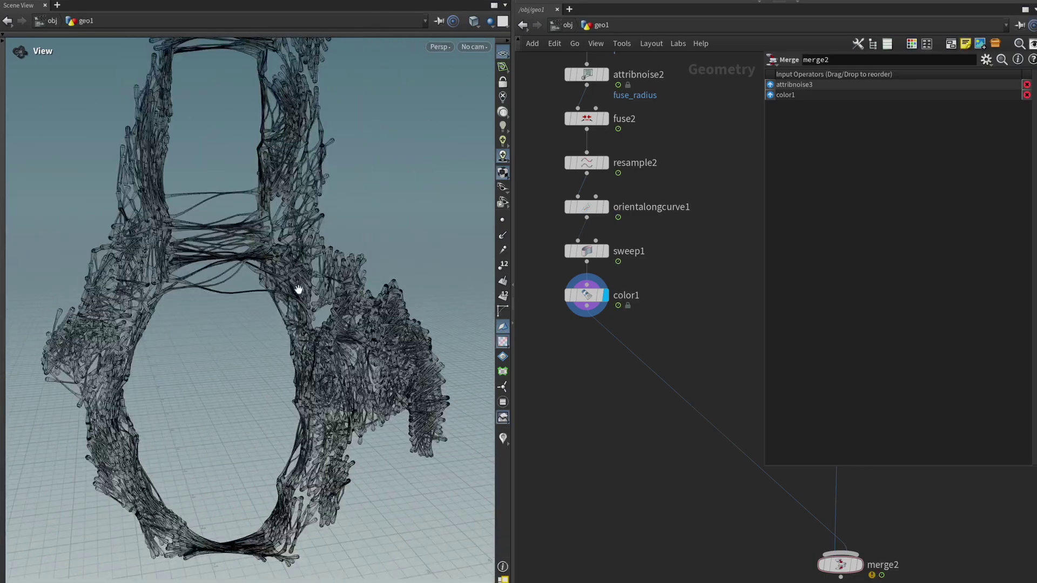
{"action": "scroll", "coordinate": [431, 366], "scroll_direction": "up", "scroll_amount": 10}
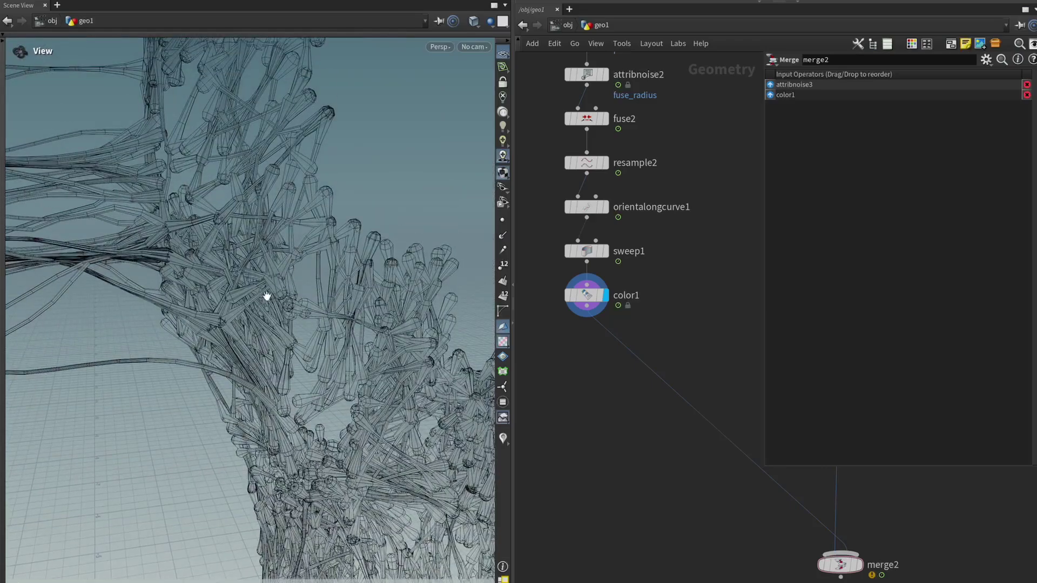
{"action": "scroll", "coordinate": [305, 362], "scroll_direction": "up", "scroll_amount": 3}
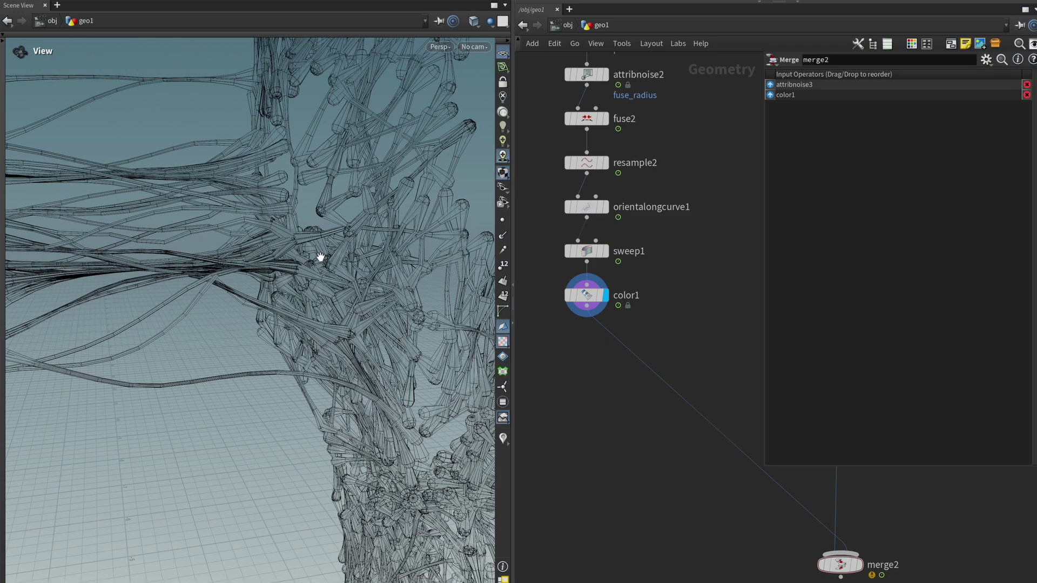
{"action": "scroll", "coordinate": [352, 348], "scroll_direction": "down", "scroll_amount": 3}
{"action": "scroll", "coordinate": [350, 354], "scroll_direction": "down", "scroll_amount": 2}
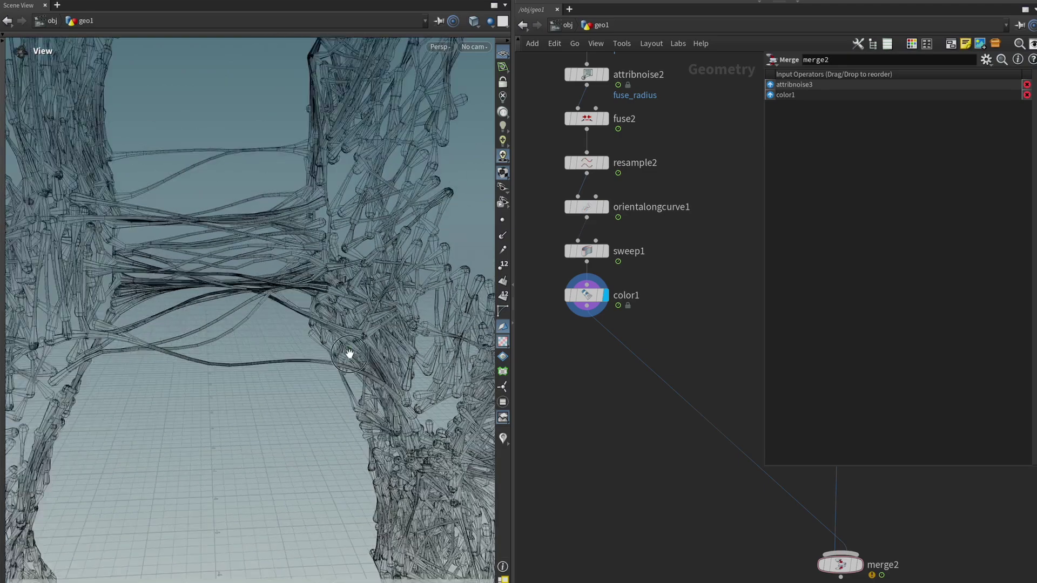
{"action": "key", "text": "w"}
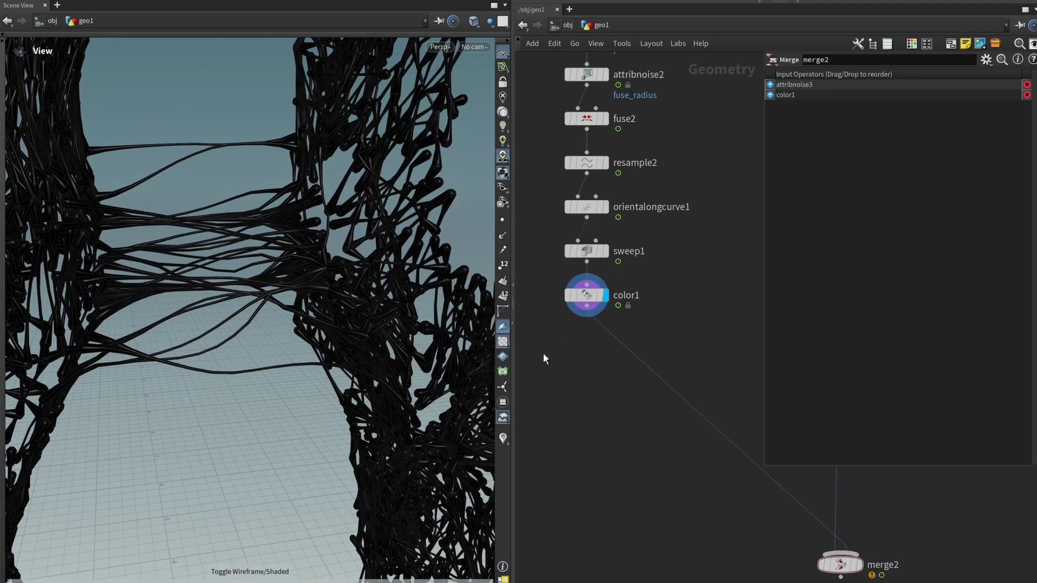
- Visualize the curveu attribute on the strands and inspect how it runs along their length
{"action": "left_click", "coordinate": [503, 438]}
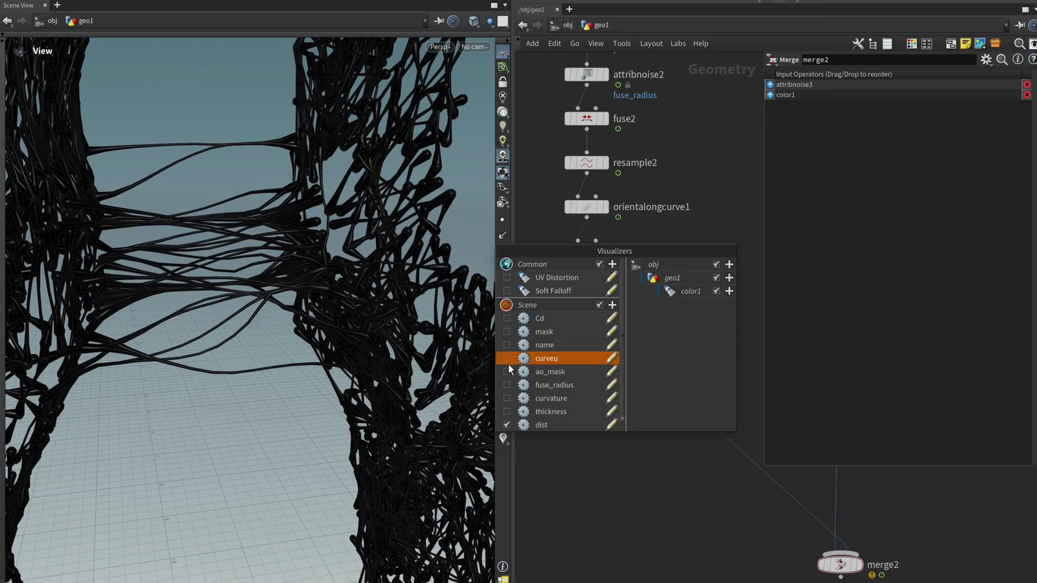
{"action": "left_click", "coordinate": [503, 441]}
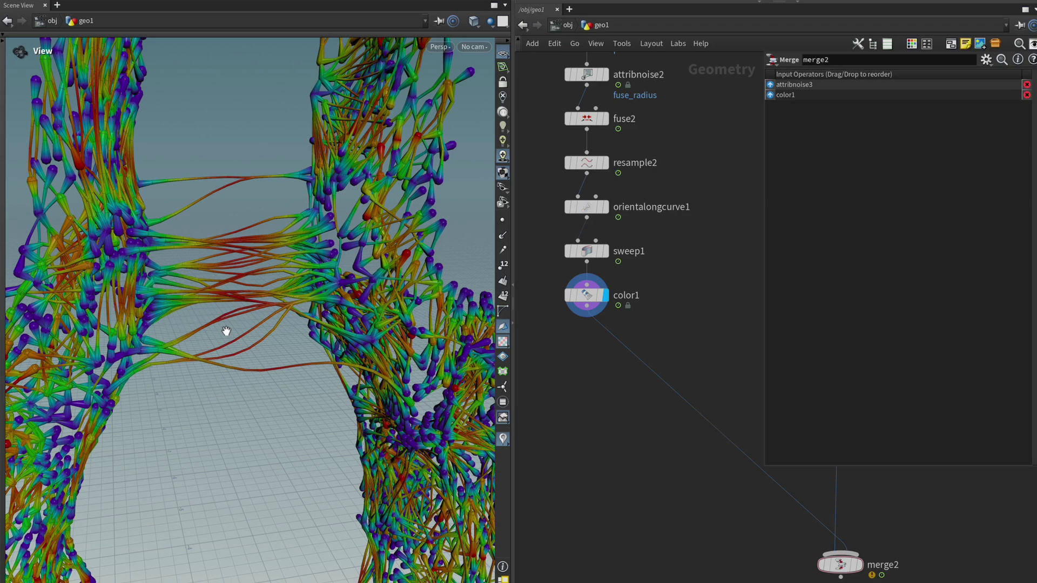
{"action": "mouse_move", "coordinate": [583, 256]}
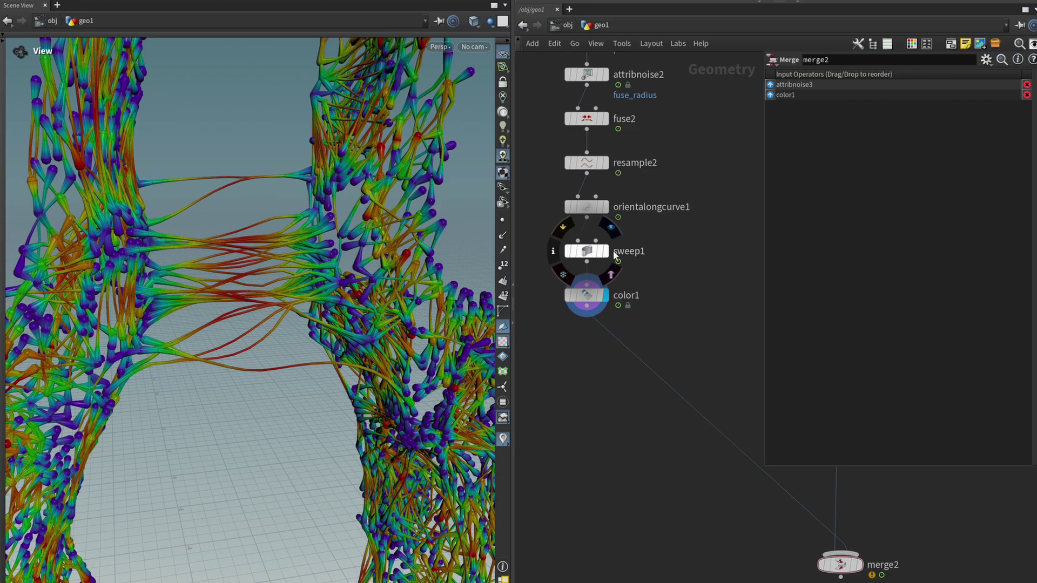
{"action": "left_click_drag", "start_coordinate": [340, 304], "coordinate": [184, 213]}
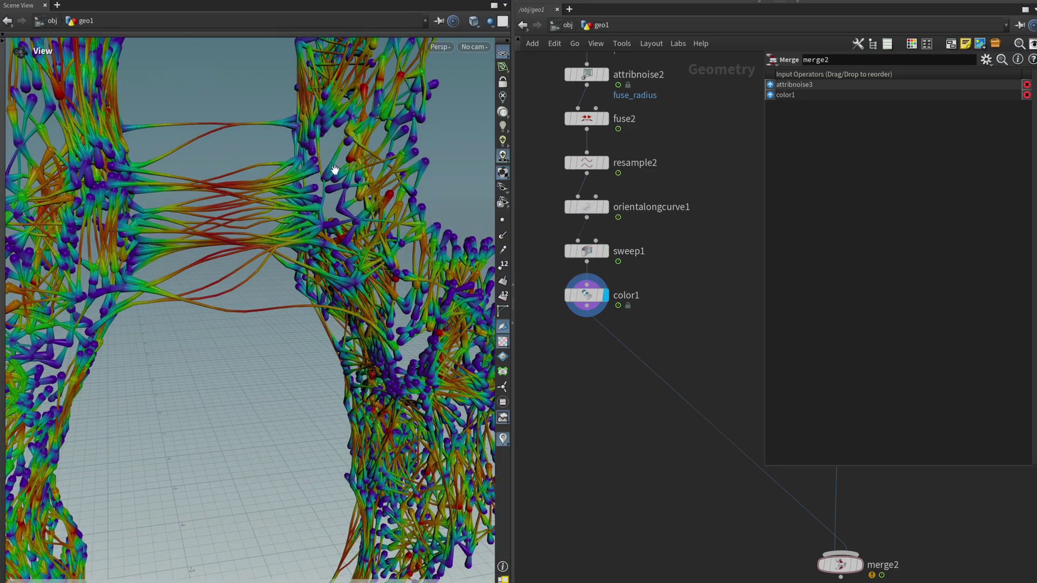
{"action": "left_click_drag", "start_coordinate": [370, 302], "coordinate": [257, 257]}
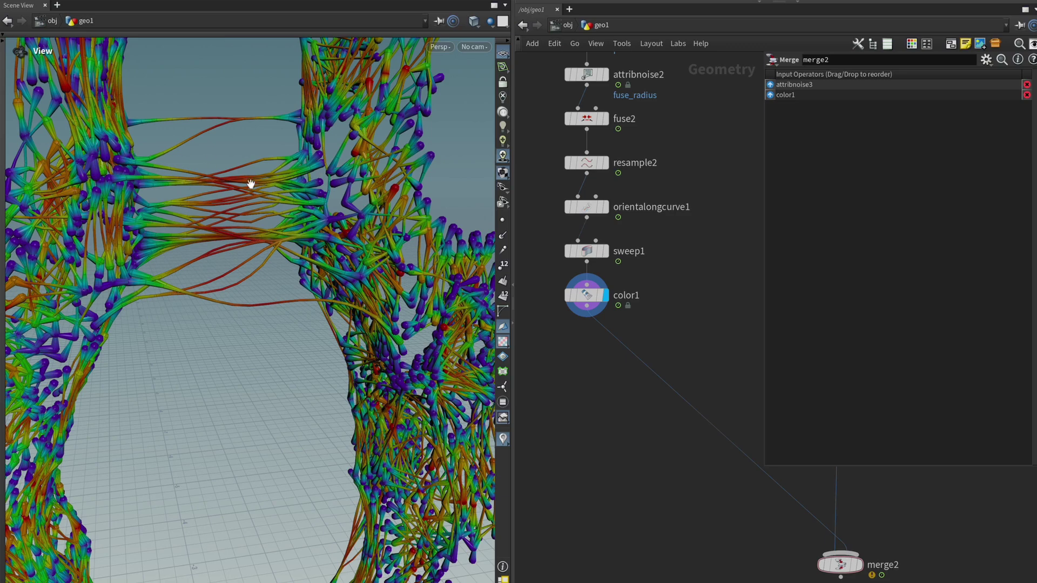
- Add an Attribute Wrangle below color1, connect it to color1's output and display it
{"action": "key", "text": "Tab"}
{"action": "type", "text": "wrangle"}
{"action": "key", "text": "Return"}
{"action": "left_click", "coordinate": [587, 371]}
{"action": "left_click_drag", "start_coordinate": [586, 309], "coordinate": [574, 357]}
{"action": "left_click", "coordinate": [607, 368]}
{"action": "left_click", "coordinate": [876, 199]}
{"action": "type", "text": "@curveu"}
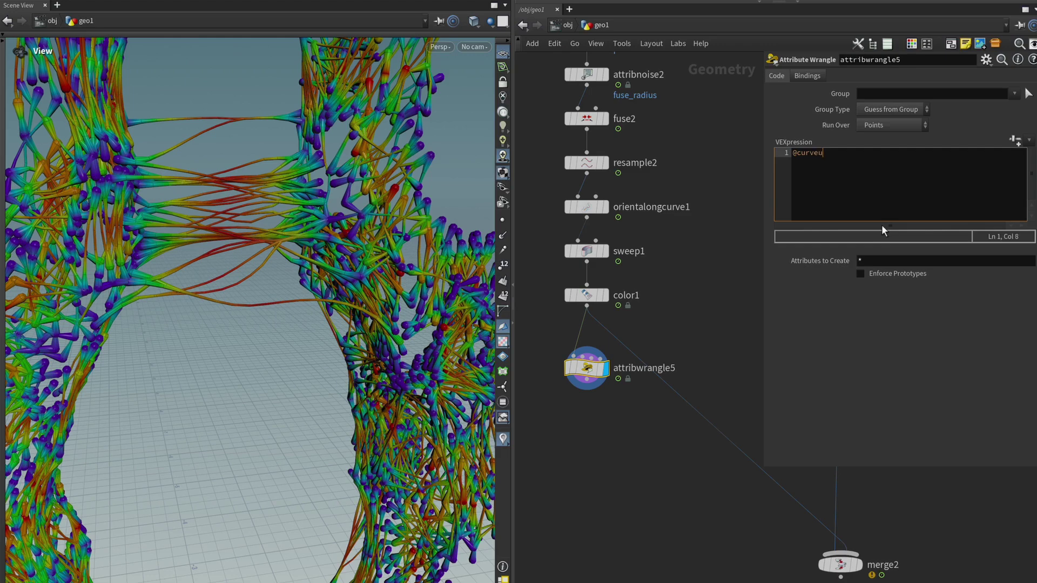
{"action": "type", "text": " = 1-@curveu;"}
{"action": "key", "text": "ctrl+Return"}
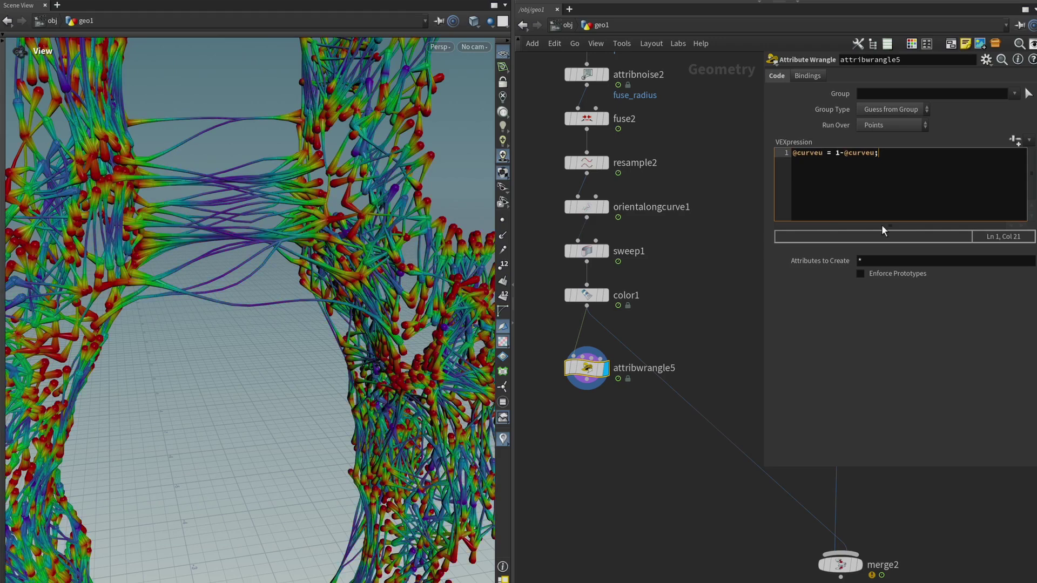
{"action": "left_click", "coordinate": [621, 424]}
{"action": "left_click", "coordinate": [909, 153]}
{"action": "key", "text": "Return"}
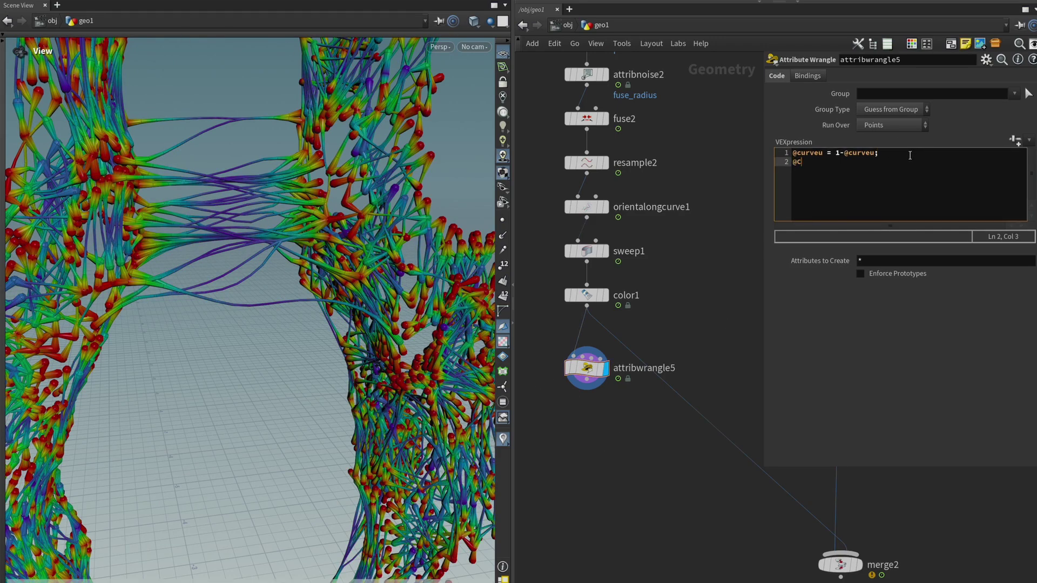
{"action": "type", "text": "@Cd.r ="}
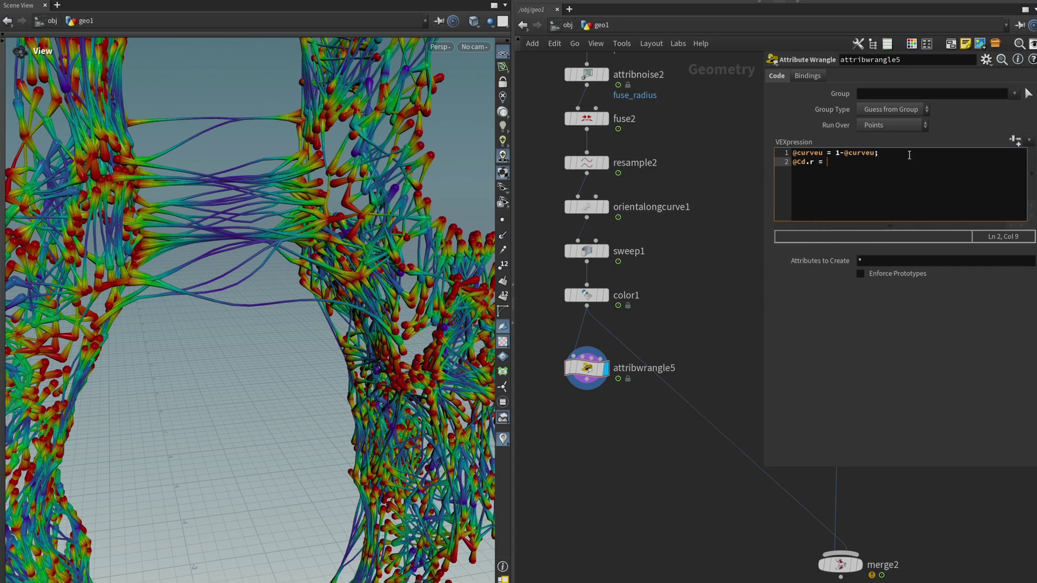
{"action": "type", "text": " @curveu;"}
{"action": "left_click_drag", "start_coordinate": [381, 361], "coordinate": [374, 340]}
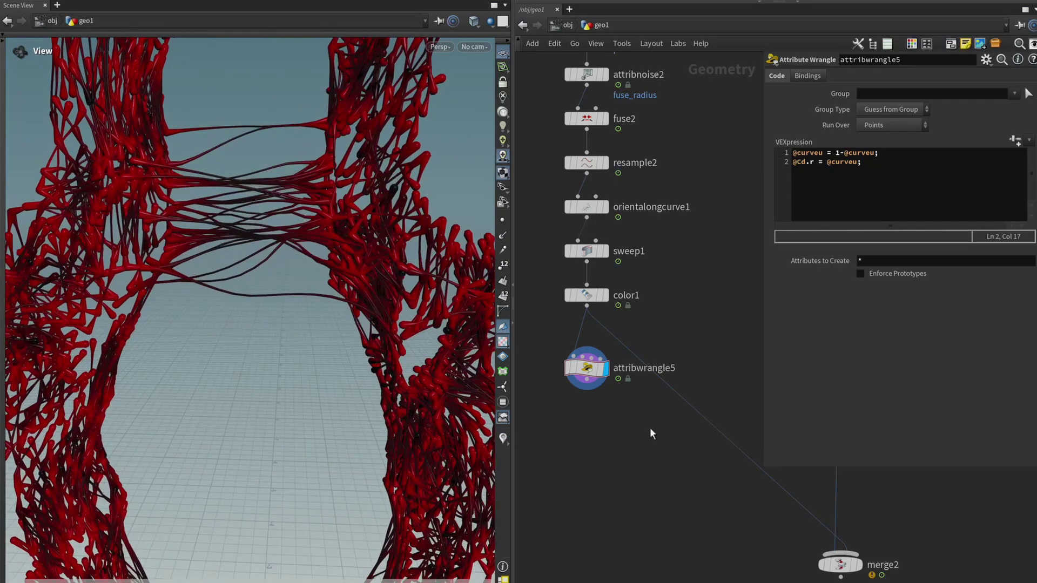
{"action": "right_click_drag", "start_coordinate": [424, 288], "coordinate": [258, 419]}
{"action": "left_click_drag", "start_coordinate": [346, 378], "coordinate": [364, 420]}
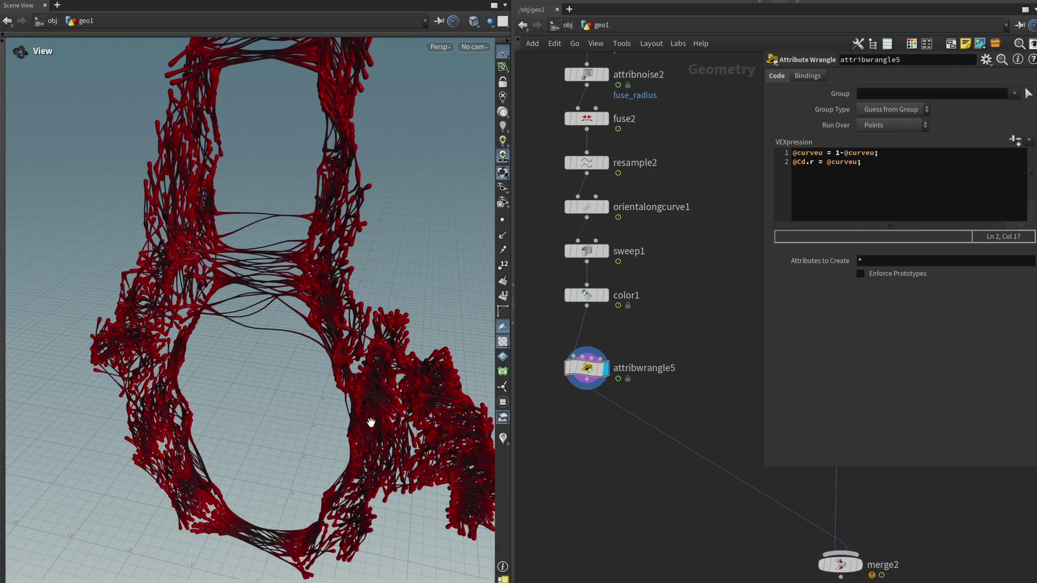
- Add another Attribute Wrangle below attribwrangle5, connect it to that node's output and display it
{"action": "key", "text": "Tab"}
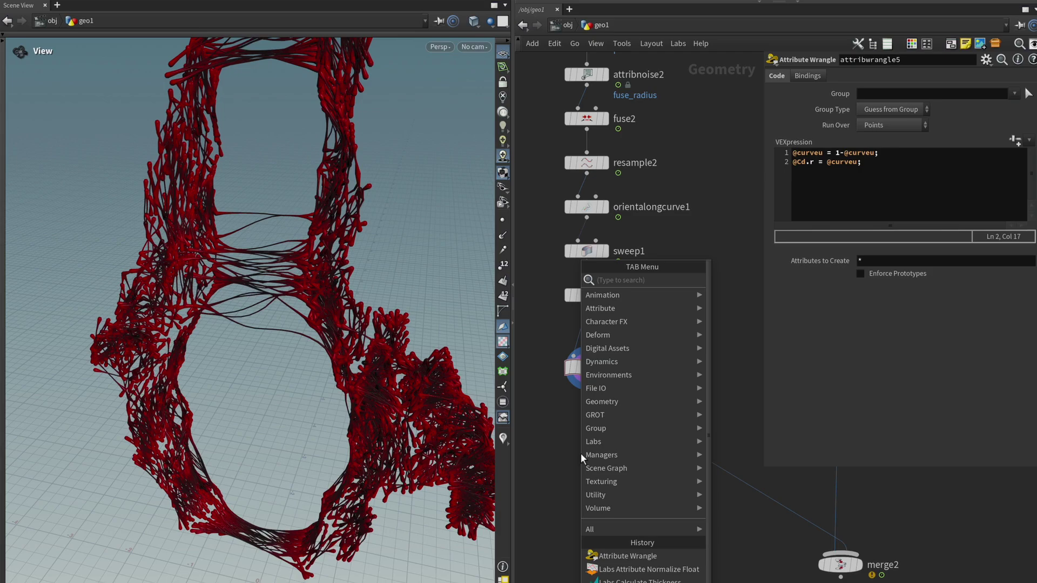
{"action": "type", "text": "wrangle"}
{"action": "key", "text": "Return"}
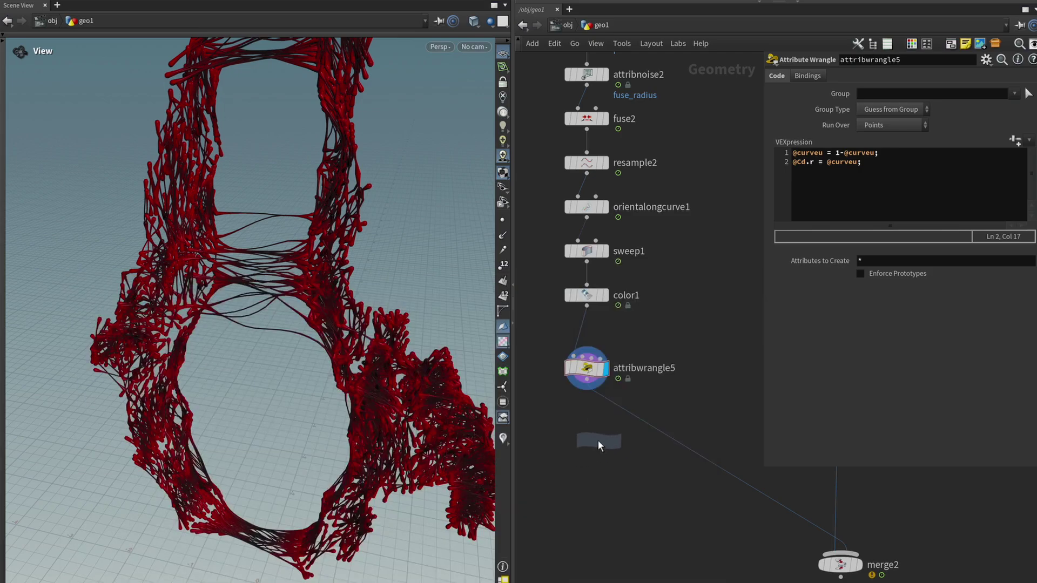
{"action": "left_click", "coordinate": [591, 439]}
{"action": "left_click_drag", "start_coordinate": [587, 388], "coordinate": [572, 421]}
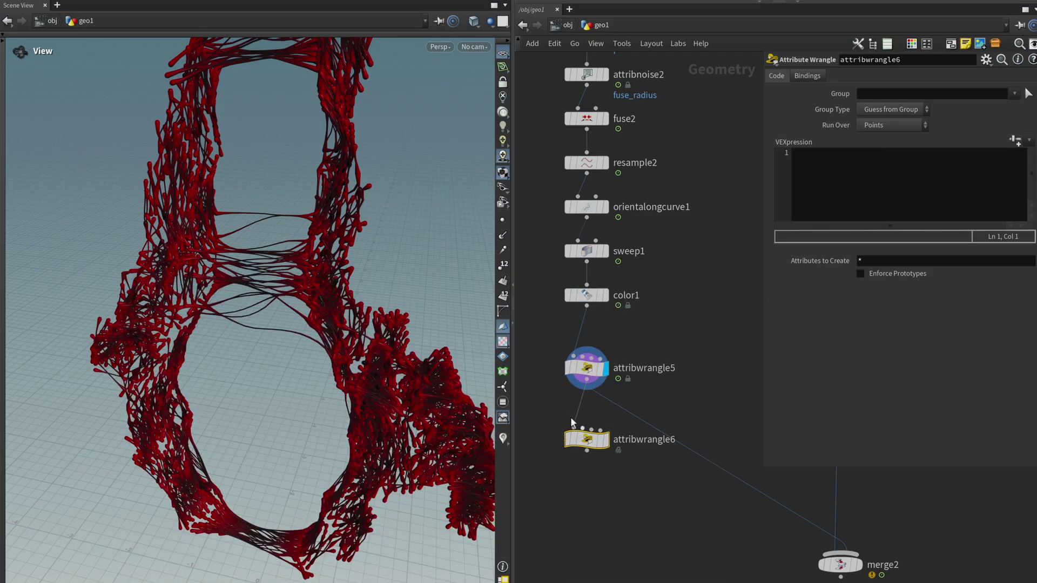
{"action": "left_click", "coordinate": [605, 443]}
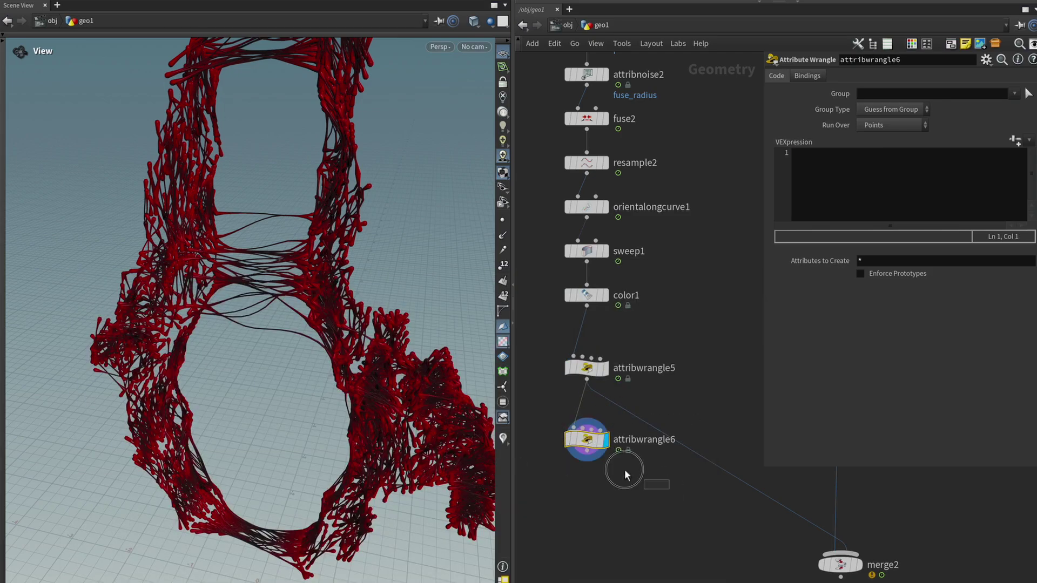
- Load the Nearest Point Distance preset in attribwrangle6, wire reference geometry into its second input and inspect the distance mask on the strands
{"action": "left_click", "coordinate": [1029, 142]}
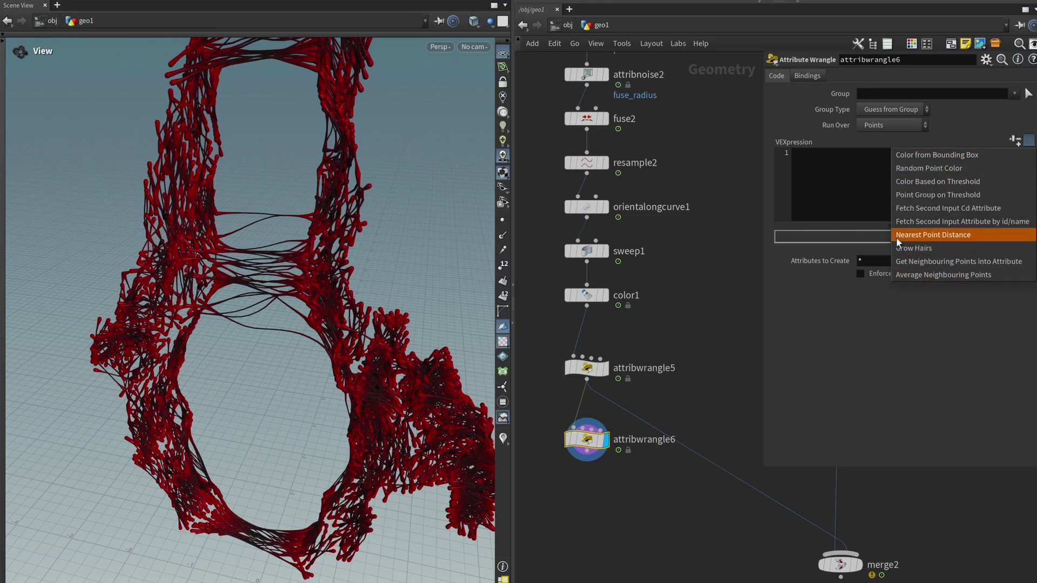
{"action": "left_click", "coordinate": [988, 240]}
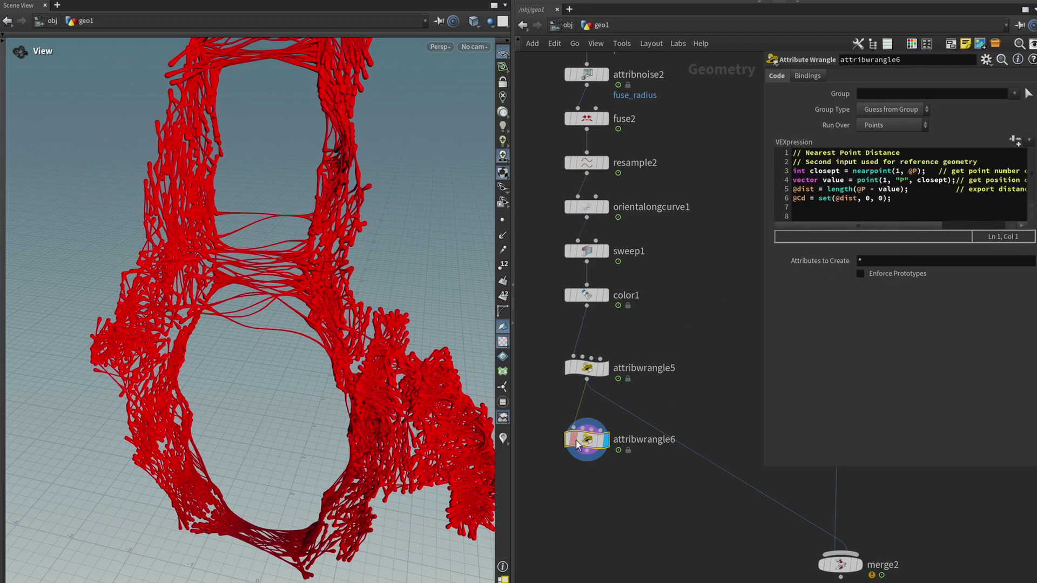
{"action": "left_click_drag", "start_coordinate": [585, 438], "coordinate": [617, 452]}
{"action": "middle_click_drag", "start_coordinate": [667, 70], "coordinate": [722, 203]}
{"action": "scroll", "coordinate": [670, 216], "scroll_direction": "up", "scroll_amount": 10}
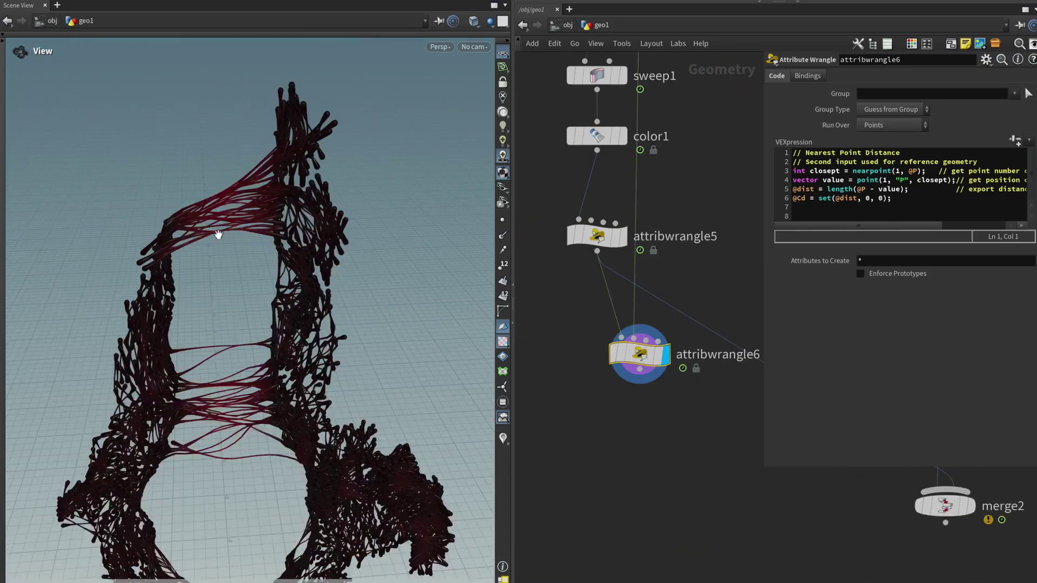
{"action": "left_click_drag", "start_coordinate": [215, 232], "coordinate": [258, 162]}
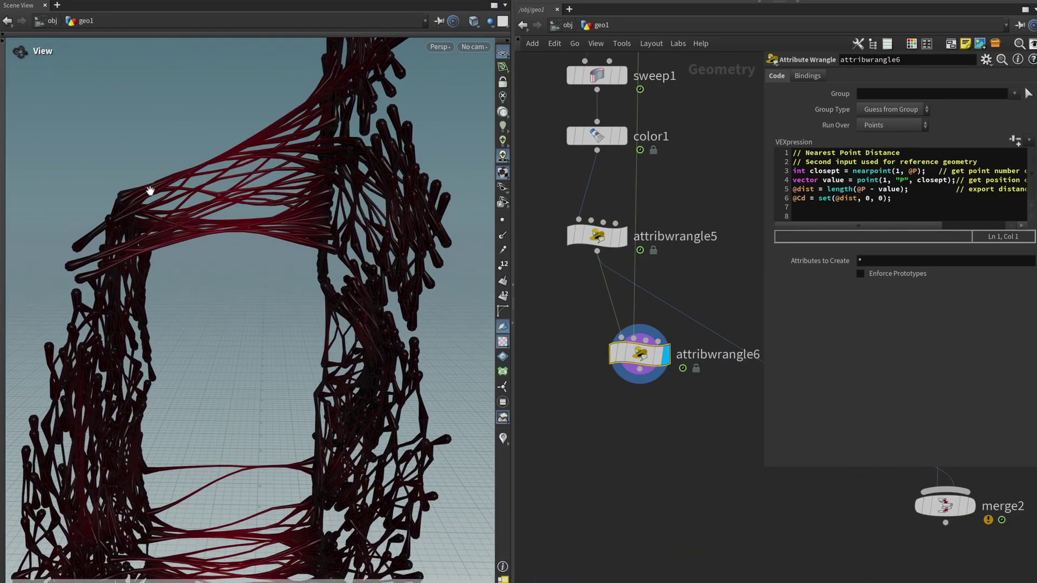
{"action": "scroll", "coordinate": [374, 299], "scroll_direction": "up", "scroll_amount": 5}
{"action": "left_click_drag", "start_coordinate": [356, 196], "coordinate": [330, 114]}
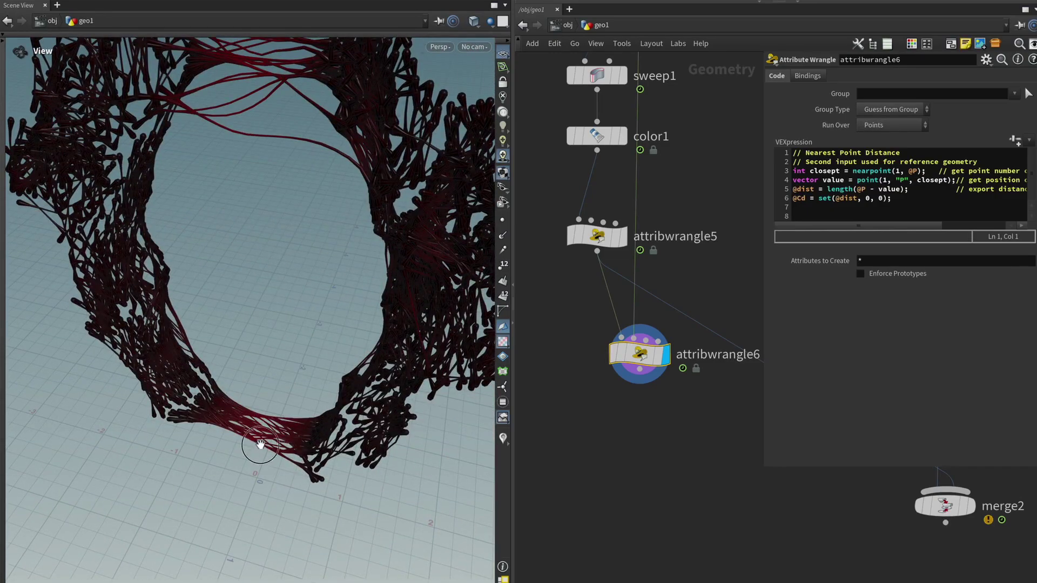
{"action": "left_click_drag", "start_coordinate": [260, 445], "coordinate": [281, 435]}
{"action": "left_click_drag", "start_coordinate": [897, 200], "coordinate": [805, 200]}
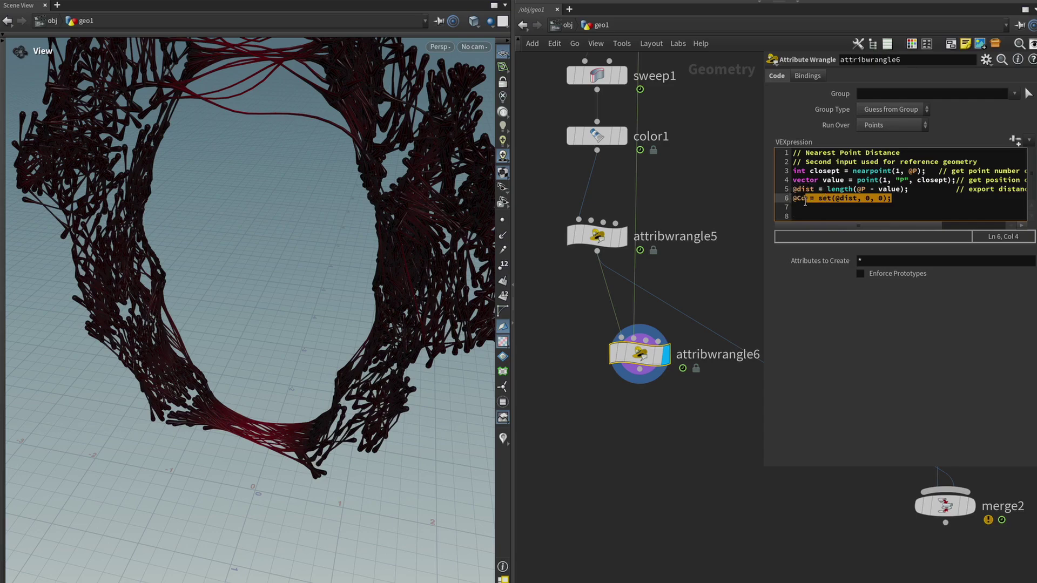
{"action": "key", "text": "BackSpace"}
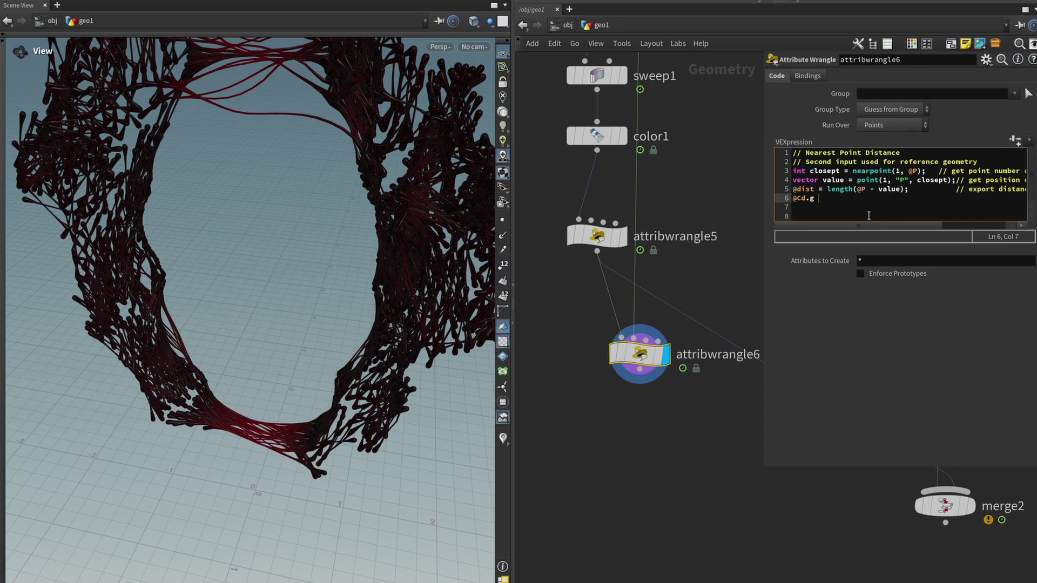
{"action": "type", "text": "@dist;"}
{"action": "left_click_drag", "start_coordinate": [324, 243], "coordinate": [326, 167]}
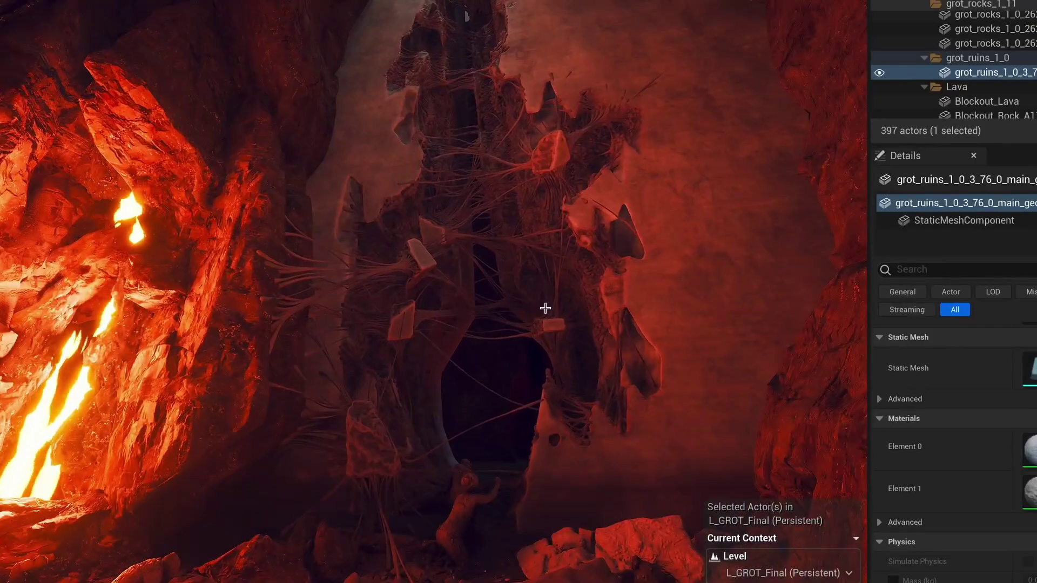
{"action": "left_click", "coordinate": [553, 155]}
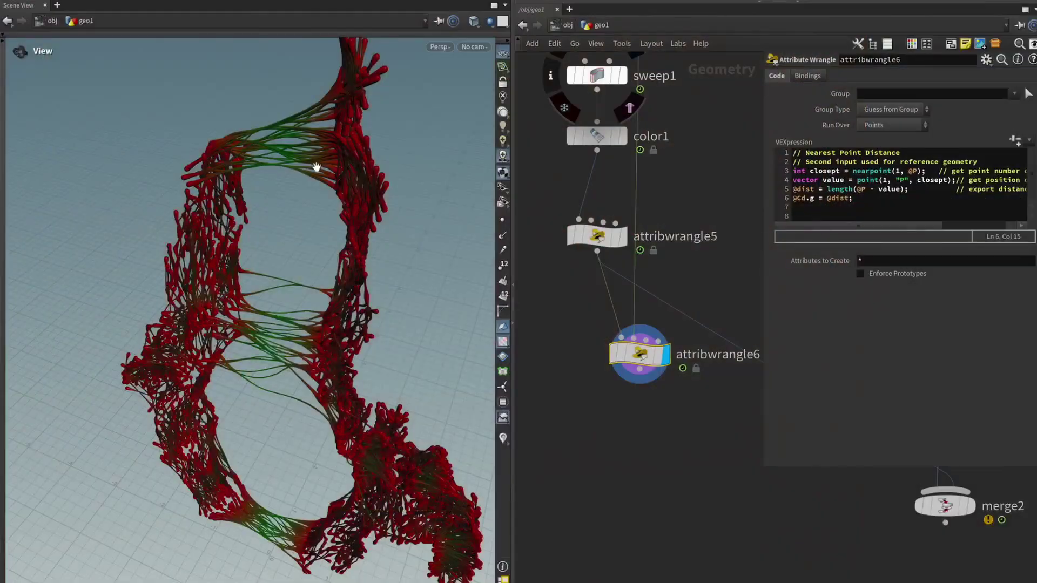
{"action": "left_click_drag", "start_coordinate": [305, 189], "coordinate": [285, 527]}
{"action": "left_click_drag", "start_coordinate": [355, 40], "coordinate": [346, 85]}
{"action": "left_click_drag", "start_coordinate": [337, 139], "coordinate": [303, 192]}
{"action": "key", "text": "l"}
{"action": "left_click", "coordinate": [826, 199]}
{"action": "type", "text": "fit01"}
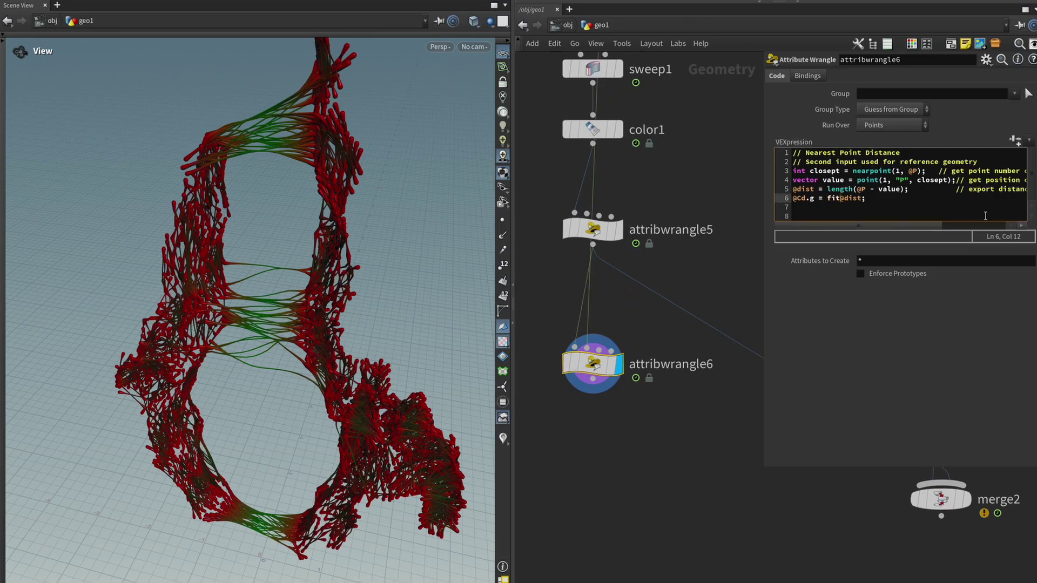
{"action": "type", "text": "("}
- Rename attribwrangle5 to "thickness" and attribwrangle6 to "distance"
{"action": "double_click", "coordinate": [669, 228]}
{"action": "type", "text": "thickness"}
{"action": "key", "text": "Return"}
{"action": "double_click", "coordinate": [664, 363]}
{"action": "type", "text": "distance"}
{"action": "key", "text": "Return"}
- Copy the attribnoise3 node from the slab branch, connect the copy below the distance node and display it
{"action": "key", "text": "Tab"}
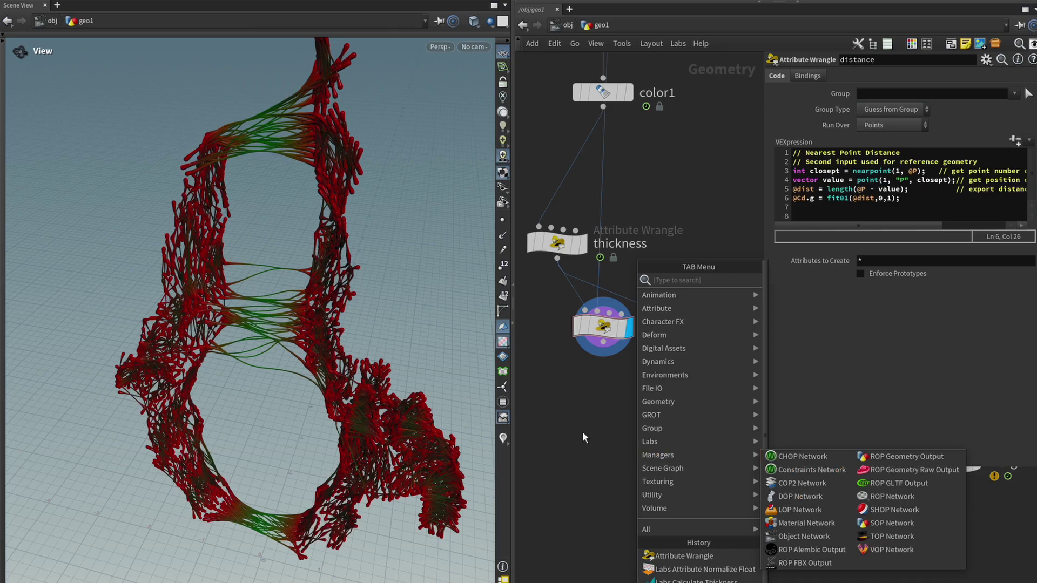
{"action": "key", "text": "Escape"}
{"action": "scroll", "coordinate": [566, 430], "scroll_direction": "down", "scroll_amount": 3}
{"action": "scroll", "coordinate": [566, 423], "scroll_direction": "down", "scroll_amount": 3}
{"action": "scroll", "coordinate": [618, 312], "scroll_direction": "up", "scroll_amount": 4}
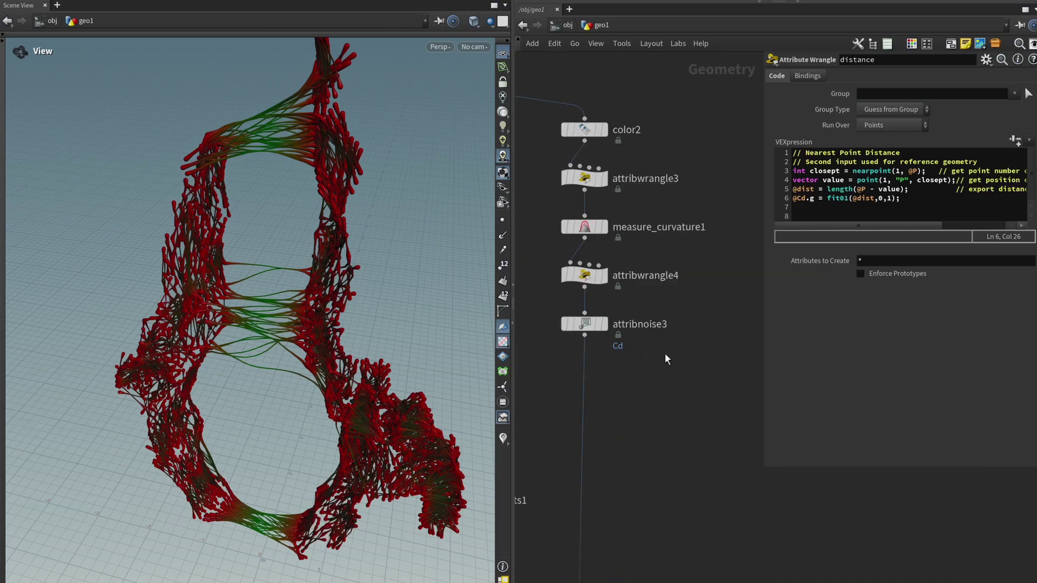
{"action": "left_click", "coordinate": [562, 319]}
{"action": "scroll", "coordinate": [559, 319], "scroll_direction": "down", "scroll_amount": 4}
{"action": "scroll", "coordinate": [664, 352], "scroll_direction": "up", "scroll_amount": 5}
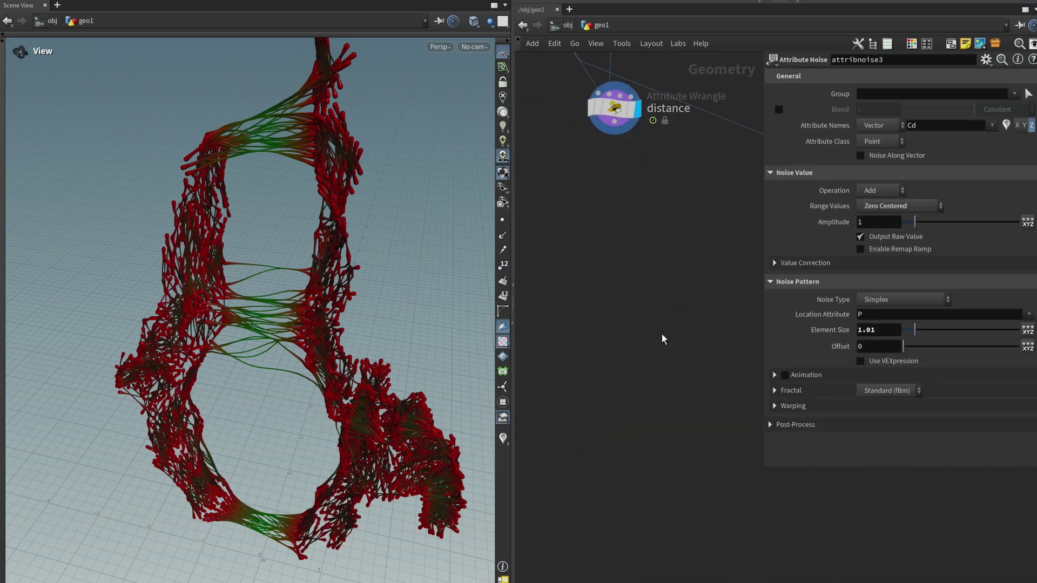
{"action": "key", "text": "ctrl+v"}
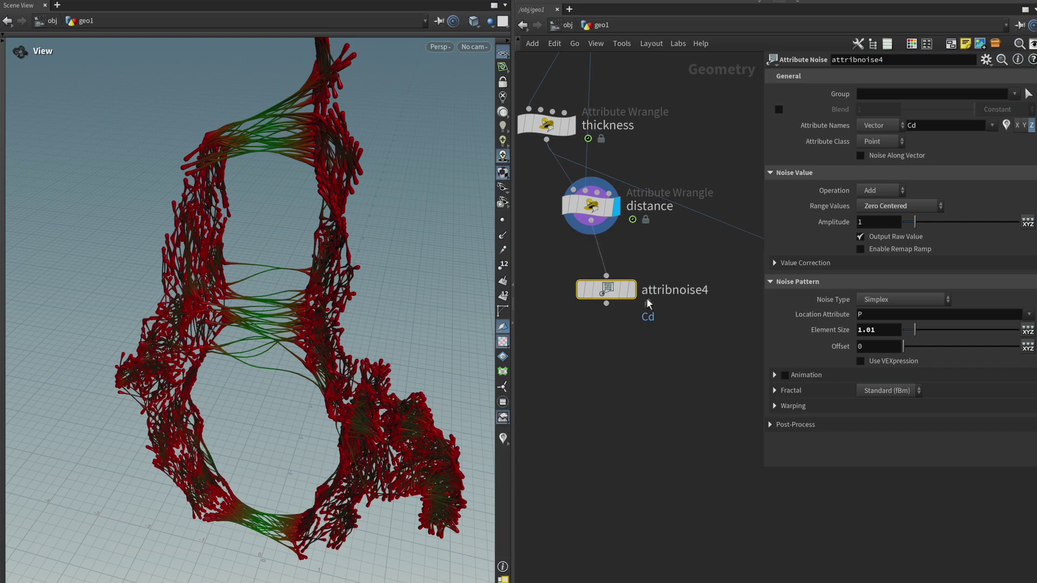
{"action": "scroll", "coordinate": [400, 270], "scroll_direction": "up", "scroll_amount": 5}
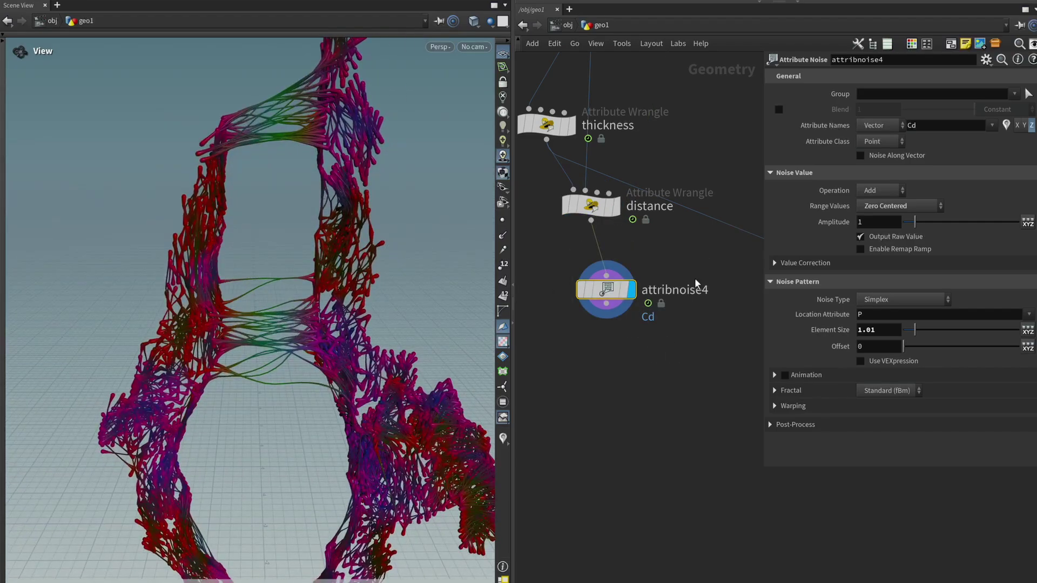
- Adjust the strands' color noise in attribnoise4 to an element size of 0.66 and an offset of 8.3
{"action": "left_click_drag", "start_coordinate": [924, 329], "coordinate": [953, 353]}
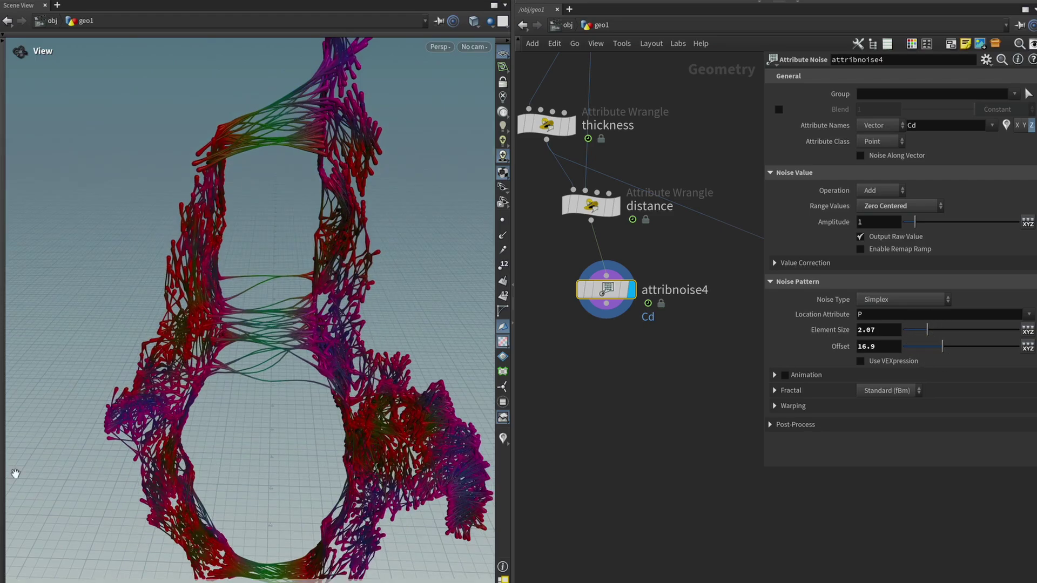
{"action": "left_click", "coordinate": [922, 347]}
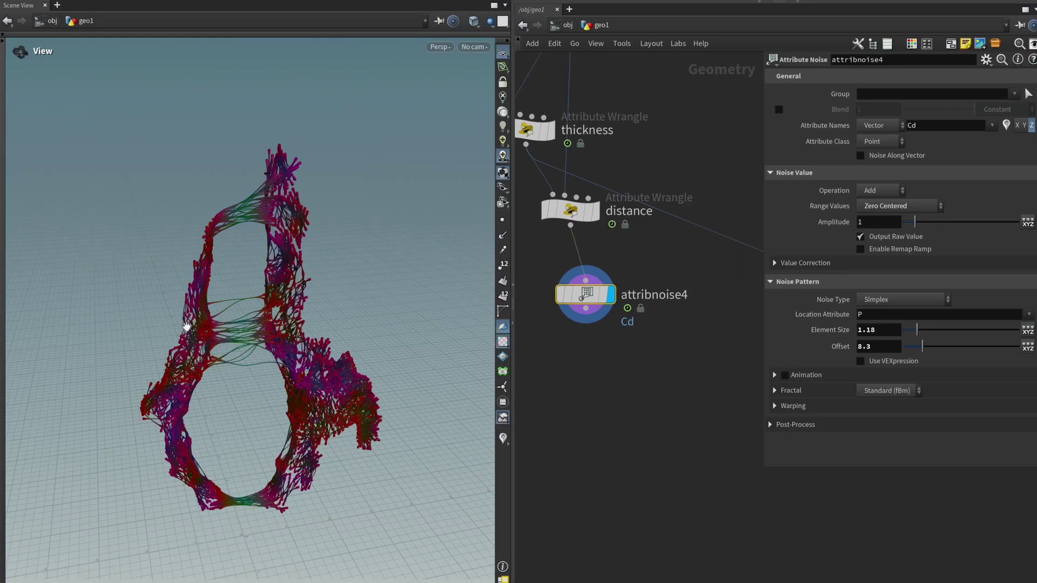
{"action": "left_click_drag", "start_coordinate": [919, 334], "coordinate": [910, 336]}
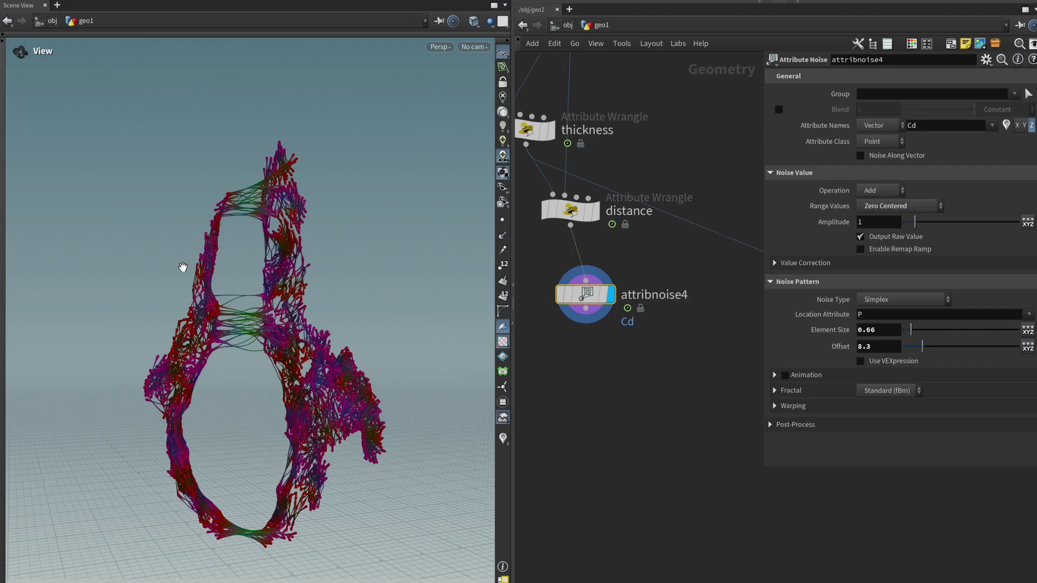
- Feed attribnoise4 into merge2 and display the merged slabs and strands with their vertex colors
{"action": "middle_click_drag", "start_coordinate": [602, 383], "coordinate": [571, 404]}
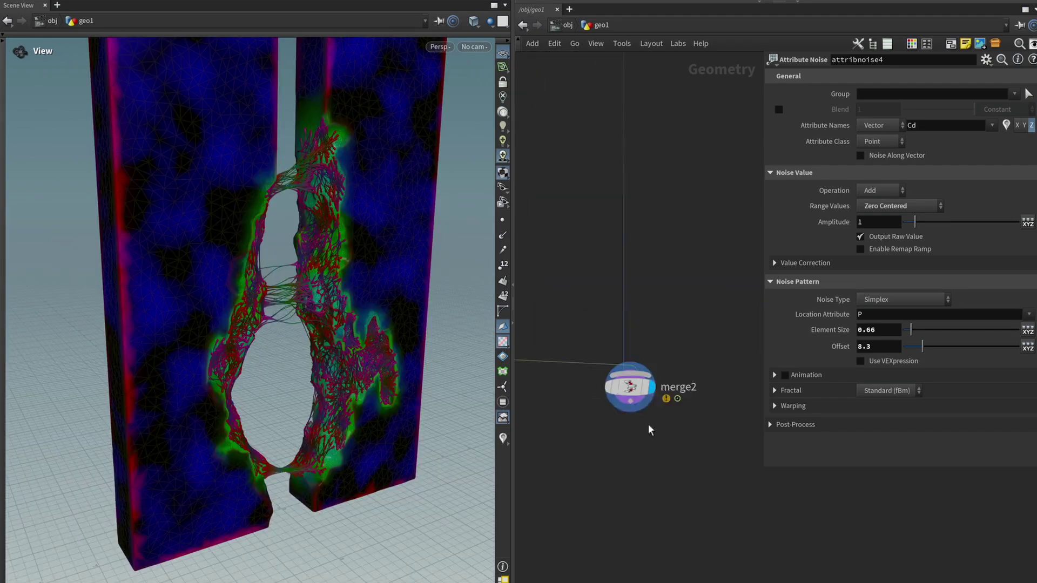
{"action": "middle_click_drag", "start_coordinate": [644, 424], "coordinate": [689, 431]}
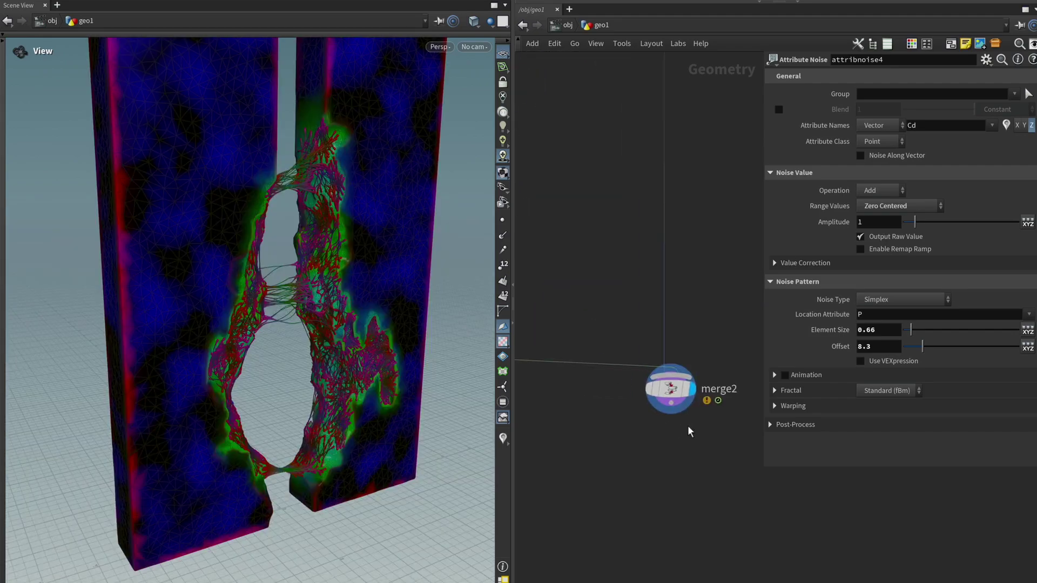
{"action": "mouse_move", "coordinate": [329, 369]}
{"action": "left_mouse_down"}
{"action": "mouse_move", "coordinate": [291, 371]}
{"action": "mouse_move", "coordinate": [282, 347]}
{"action": "mouse_move", "coordinate": [324, 365]}
{"action": "left_mouse_up"}
{"action": "scroll", "coordinate": [372, 363], "scroll_direction": "up", "scroll_amount": 3}
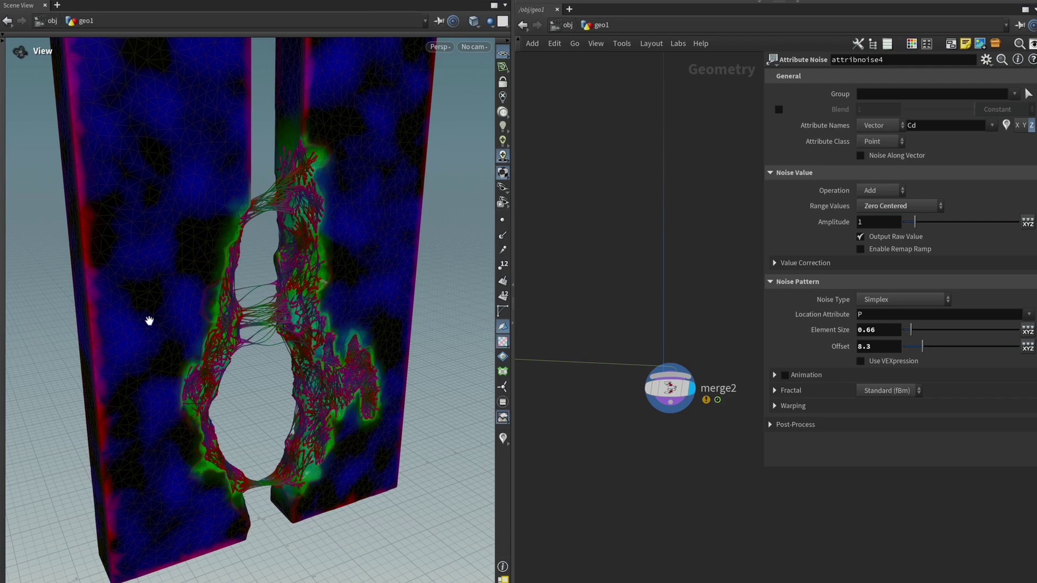
- Review the complete node network and examine the merged vertex-color masks on the slabs and strands from several angles and close up
{"action": "left_click_drag", "start_coordinate": [340, 377], "coordinate": [279, 344]}
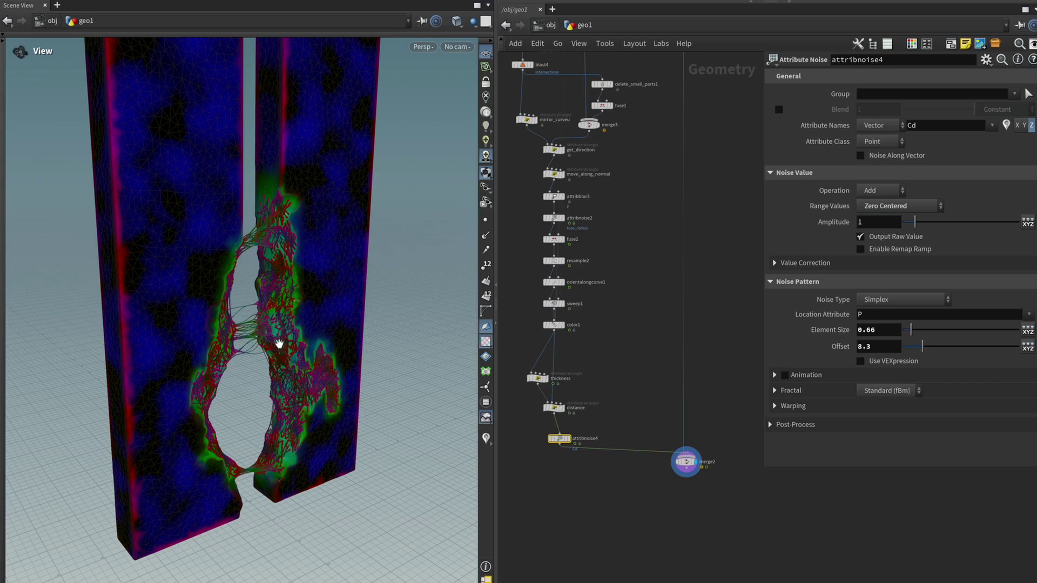
{"action": "key", "text": "h"}
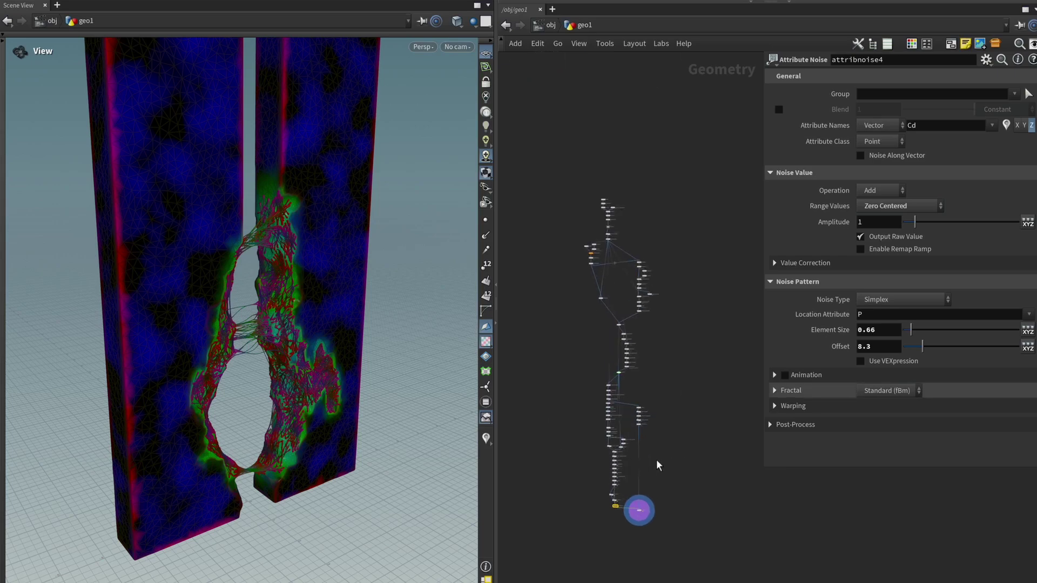
{"action": "middle_click_drag", "start_coordinate": [663, 466], "coordinate": [670, 429]}
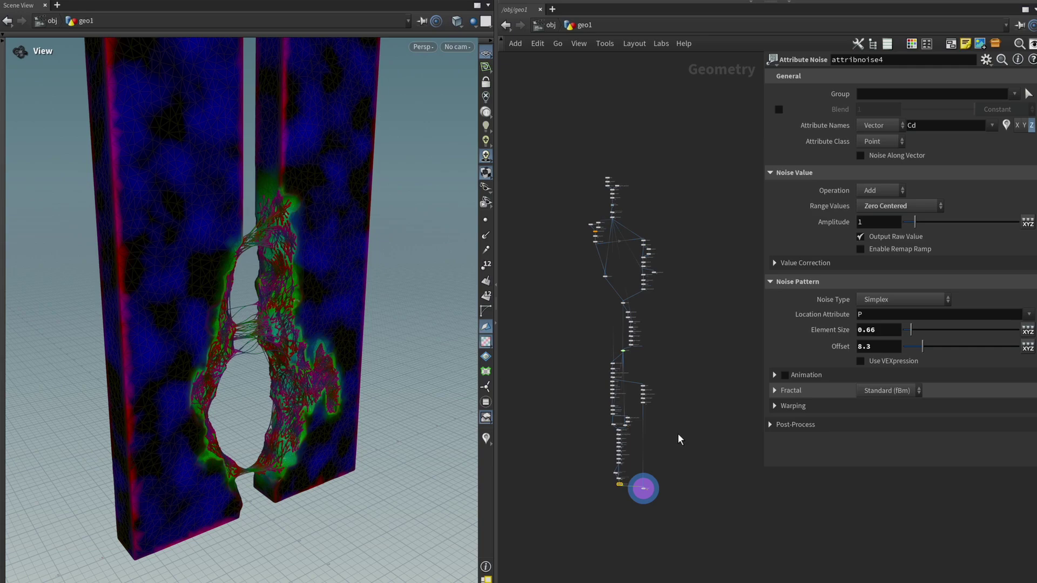
{"action": "scroll", "coordinate": [262, 474], "scroll_direction": "up", "scroll_amount": 5}
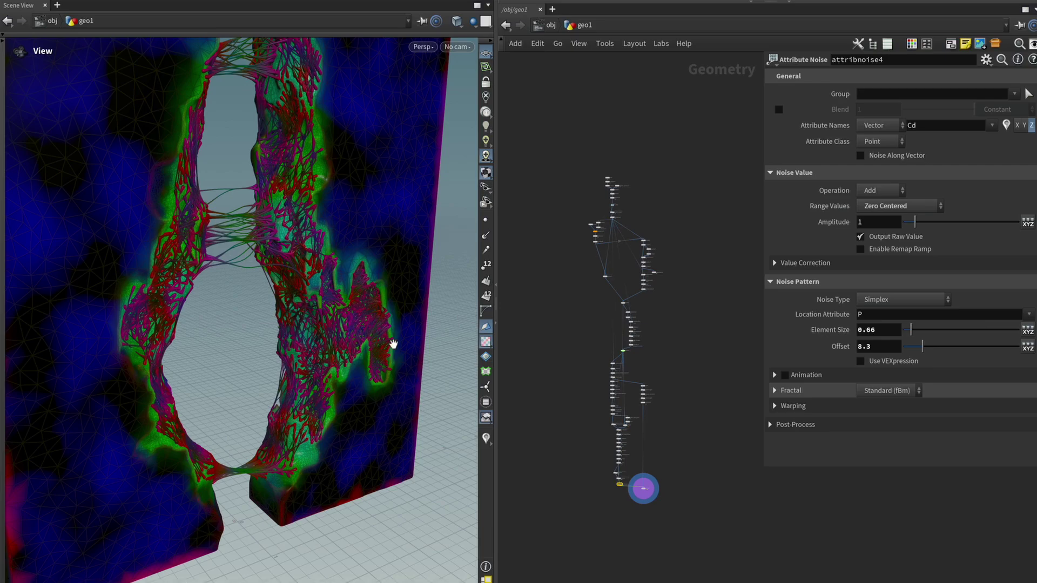
{"action": "left_click_drag", "start_coordinate": [324, 463], "coordinate": [309, 412], "text": "alt"}
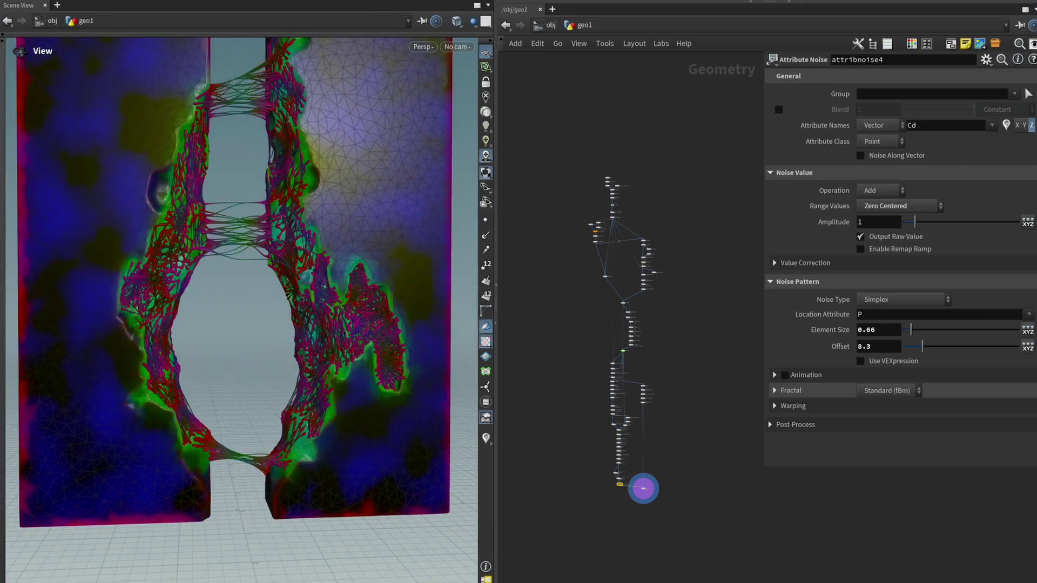
{"action": "scroll", "coordinate": [293, 435], "scroll_direction": "up", "scroll_amount": 5}
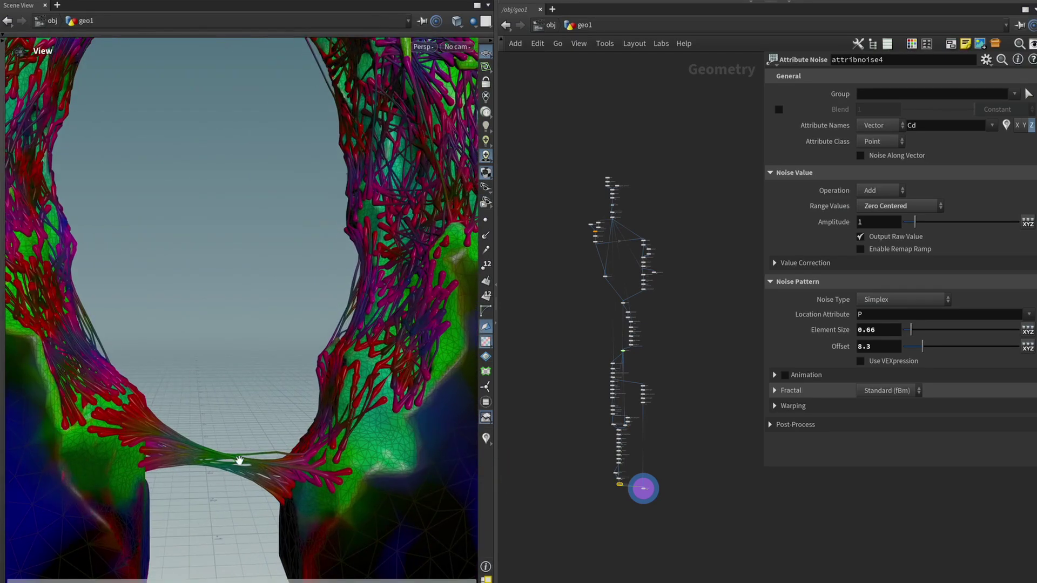
{"action": "scroll", "coordinate": [333, 435], "scroll_direction": "down", "scroll_amount": 5}
{"action": "left_click_drag", "start_coordinate": [312, 439], "coordinate": [241, 364], "text": "alt"}
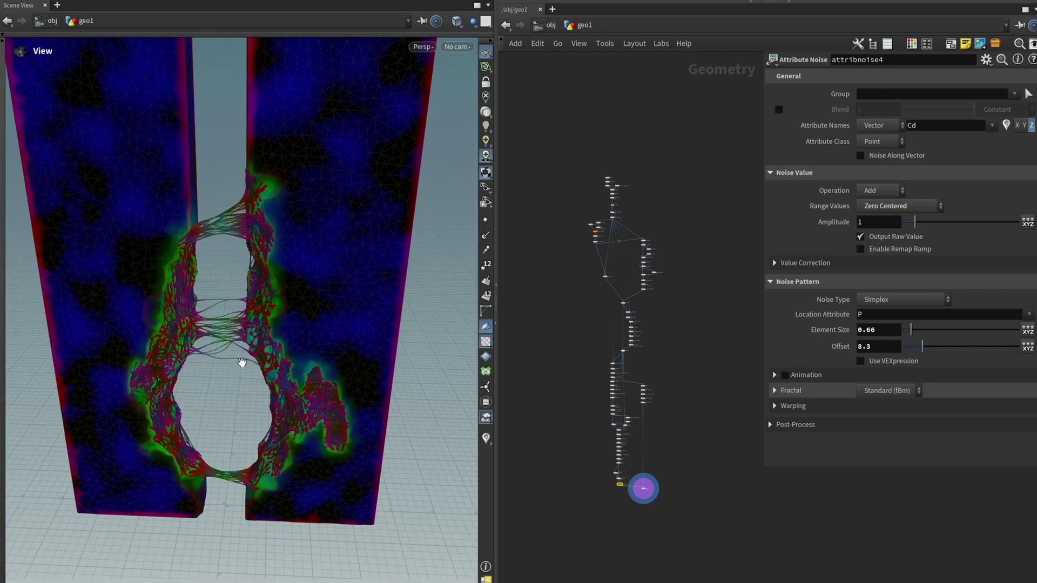